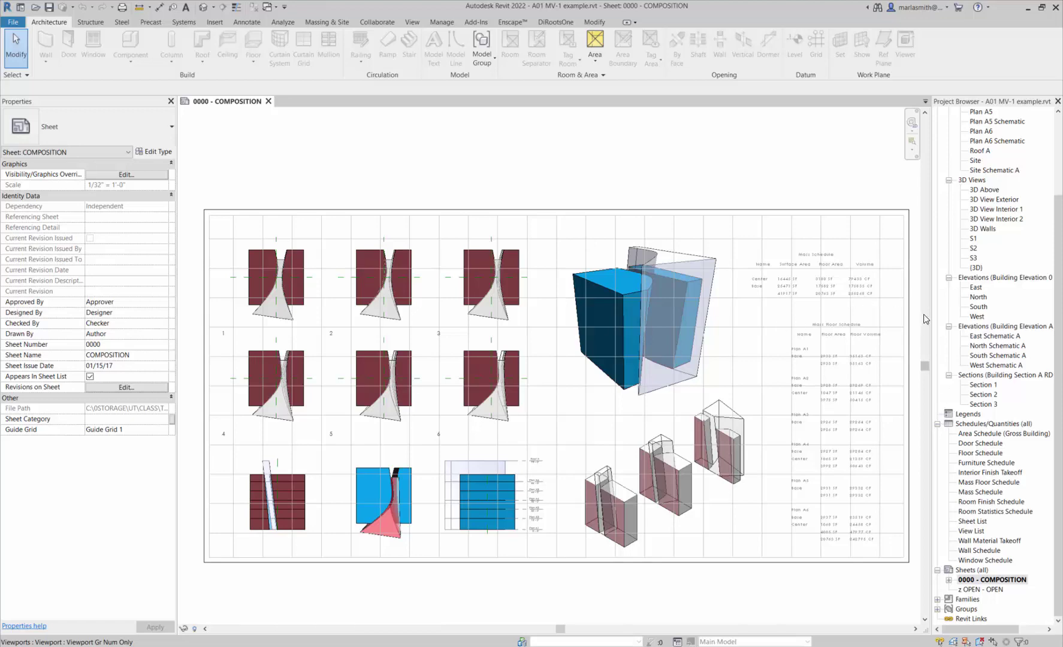
- Examine the COMPOSITION sheet's 3D views, plans, Mass Schedule and Mass Floor Schedule up close
{"action": "scroll", "coordinate": [893, 295], "scroll_direction": "up", "scroll_amount": 4}
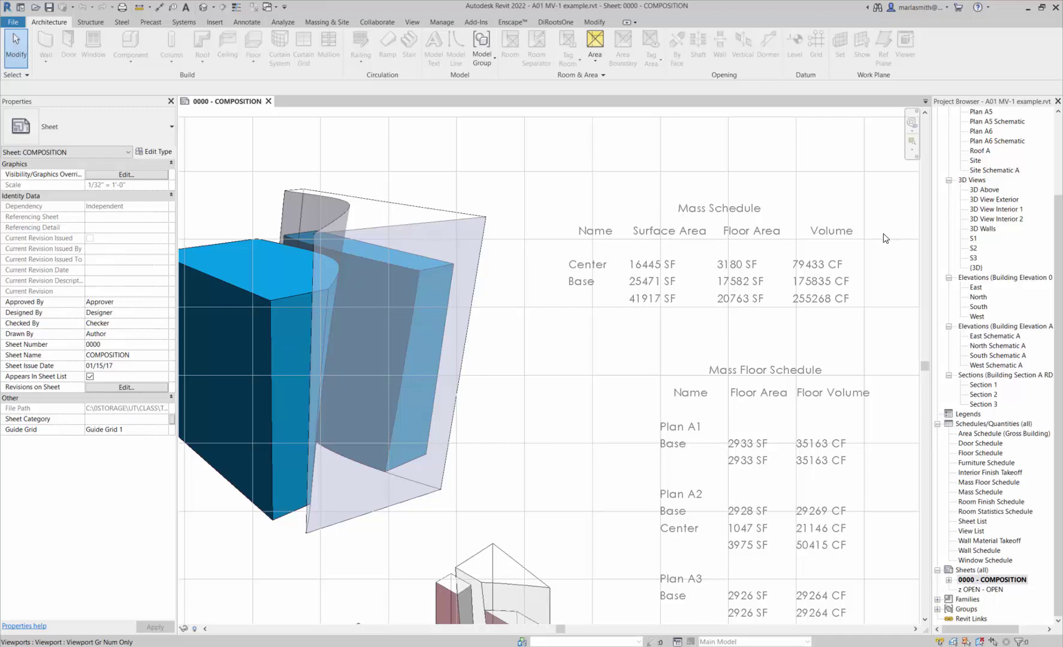
{"action": "scroll", "coordinate": [719, 298], "scroll_direction": "down", "scroll_amount": 4}
{"action": "scroll", "coordinate": [608, 330], "scroll_direction": "up", "scroll_amount": 2}
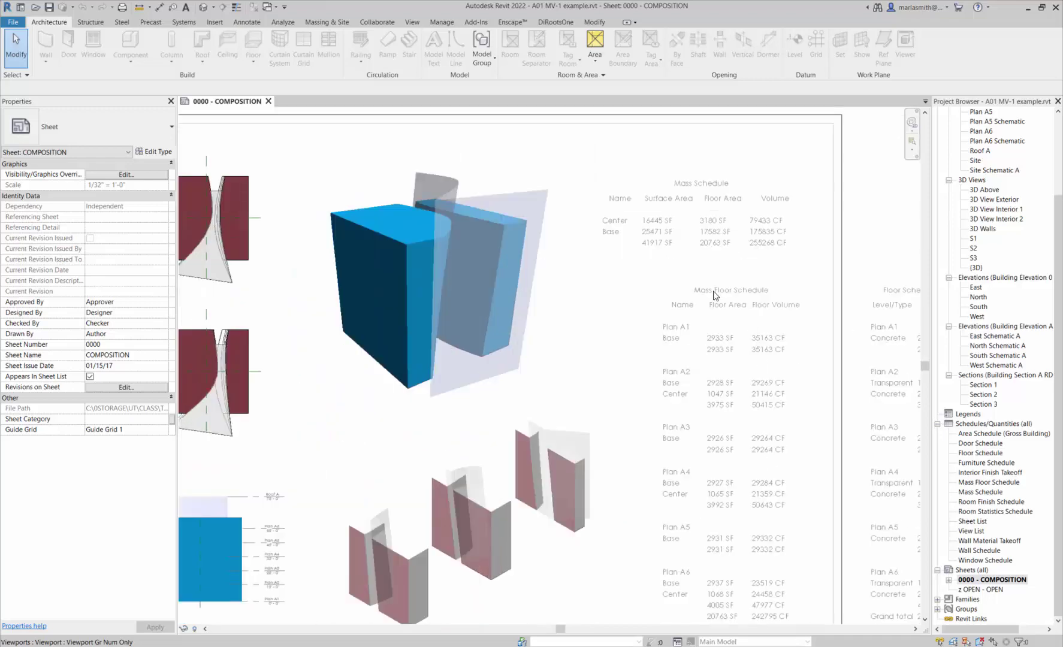
{"action": "scroll", "coordinate": [635, 332], "scroll_direction": "down", "scroll_amount": 3}
{"action": "scroll", "coordinate": [542, 451], "scroll_direction": "up", "scroll_amount": 2}
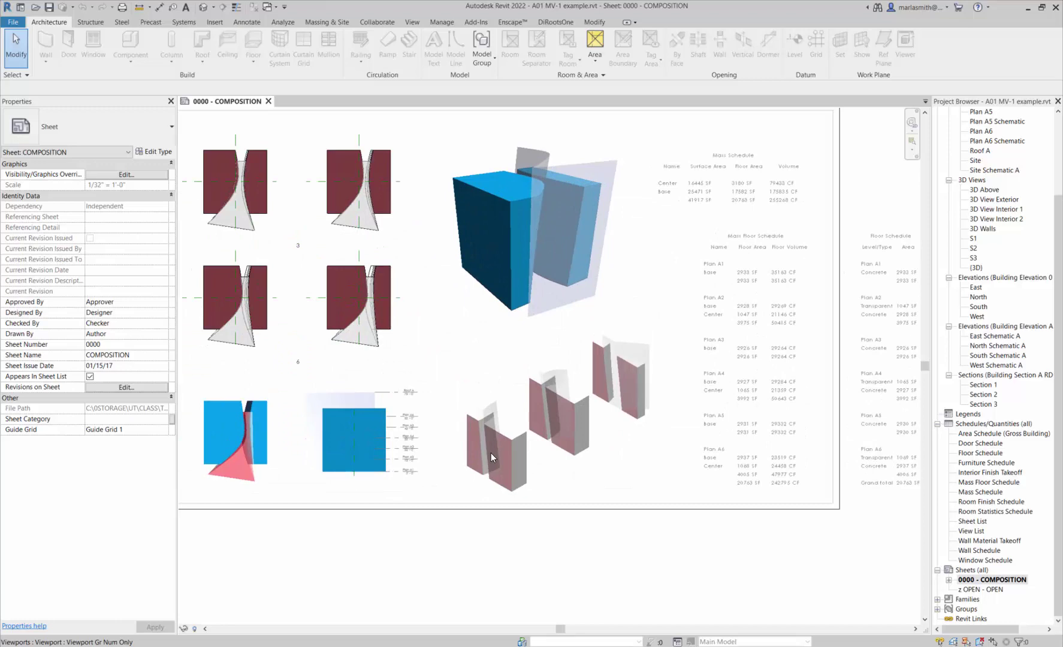
{"action": "scroll", "coordinate": [647, 420], "scroll_direction": "down", "scroll_amount": 2}
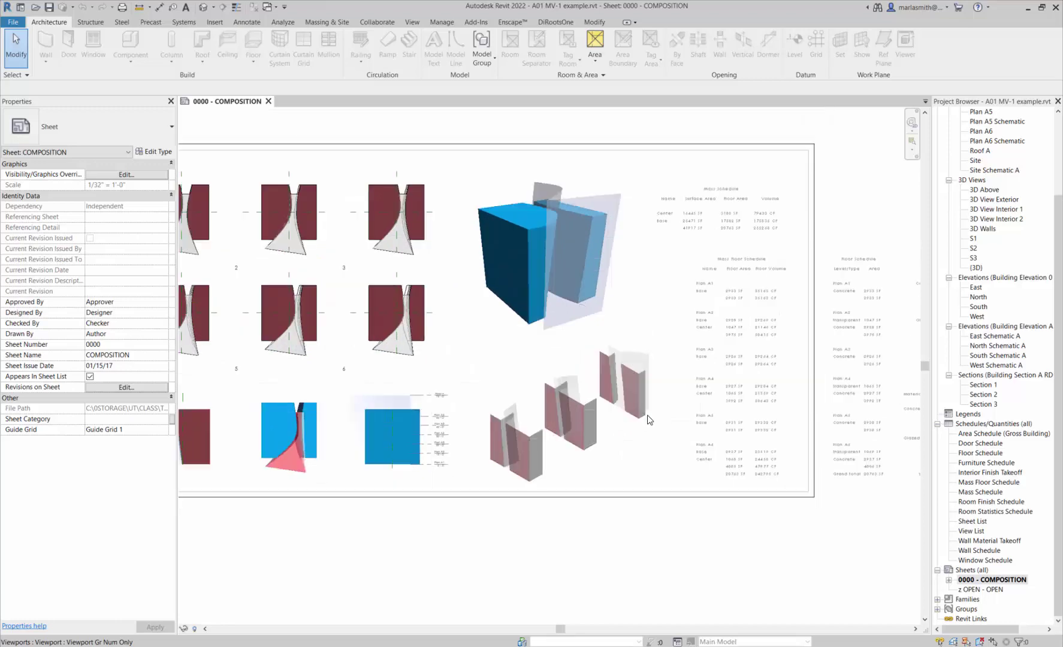
{"action": "scroll", "coordinate": [662, 256], "scroll_direction": "up", "scroll_amount": 2}
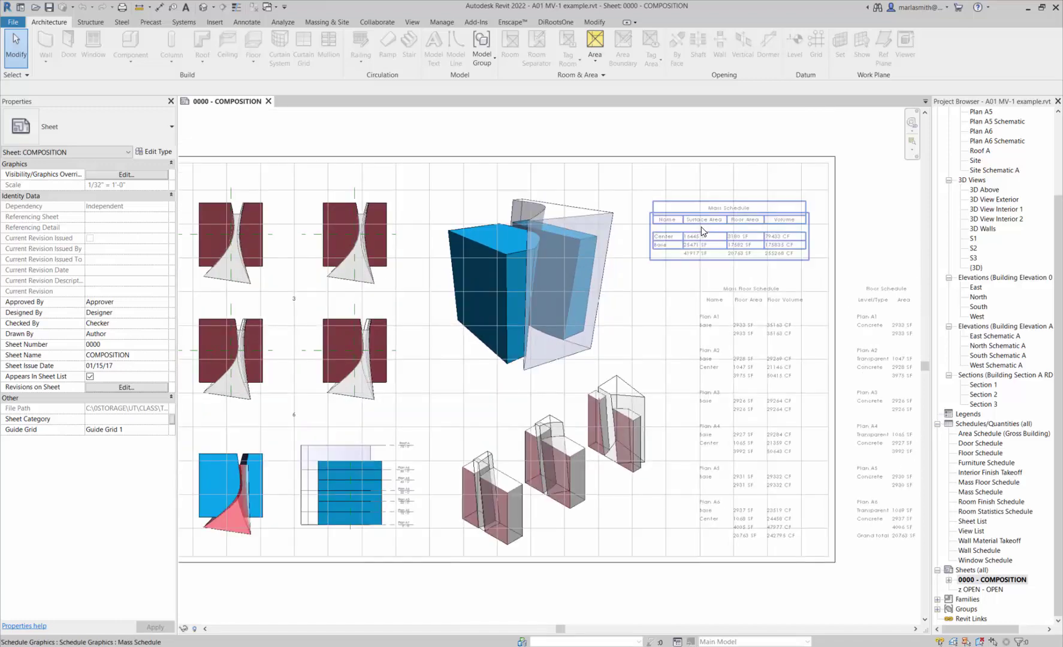
{"action": "scroll", "coordinate": [748, 213], "scroll_direction": "up", "scroll_amount": 3}
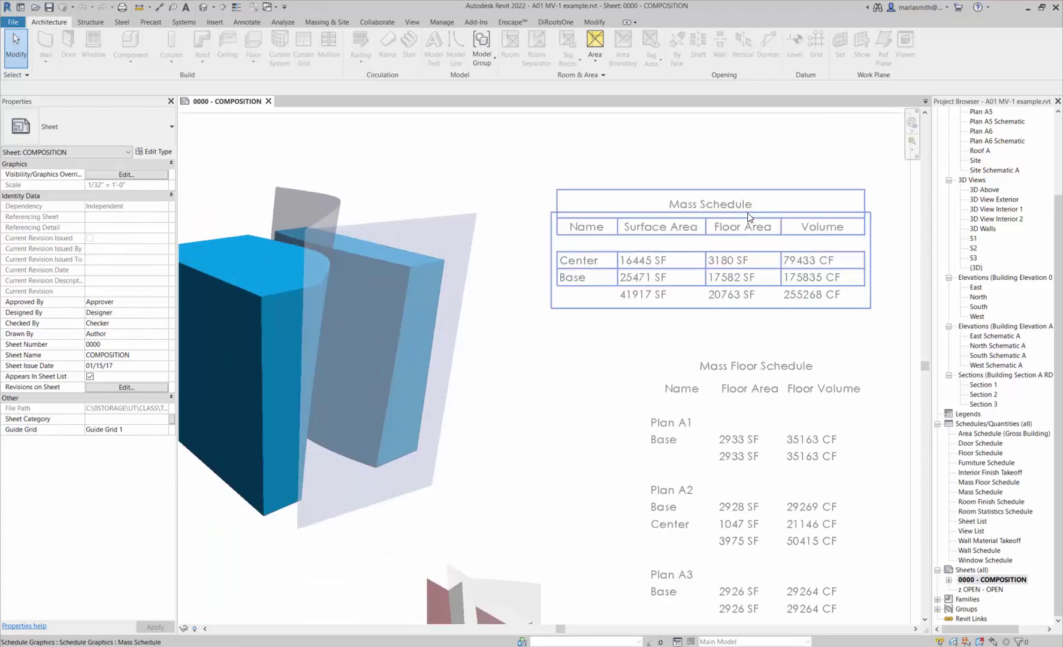
- Open the Mass Schedule from the sheet, review its scheduled fields without changes, and return to the COMPOSITION sheet
{"action": "double_click", "coordinate": [701, 225]}
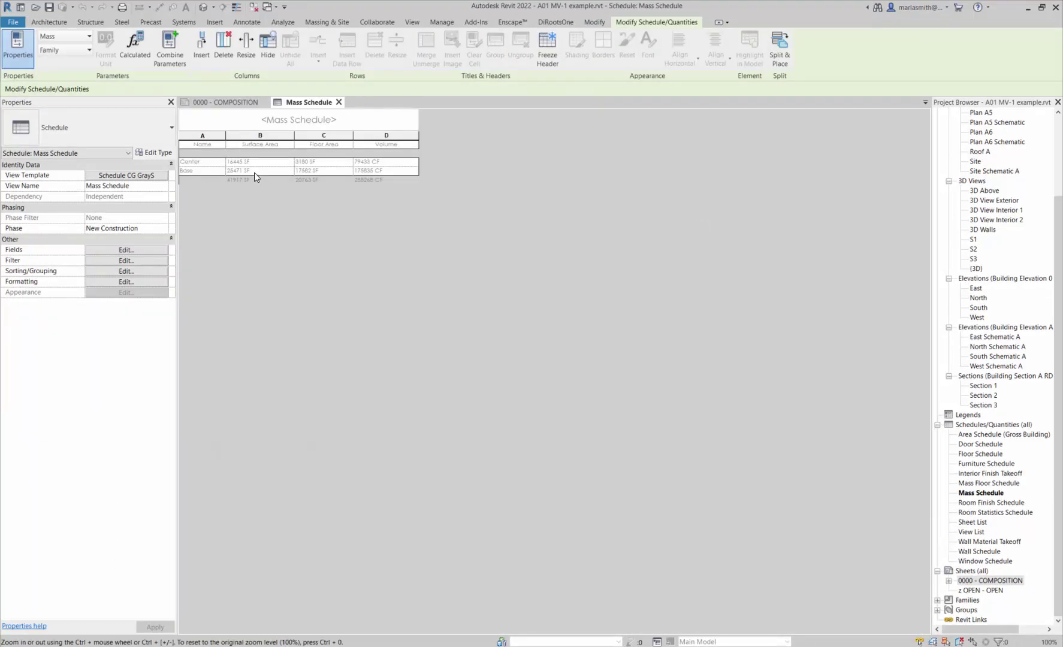
{"action": "left_click", "coordinate": [129, 255]}
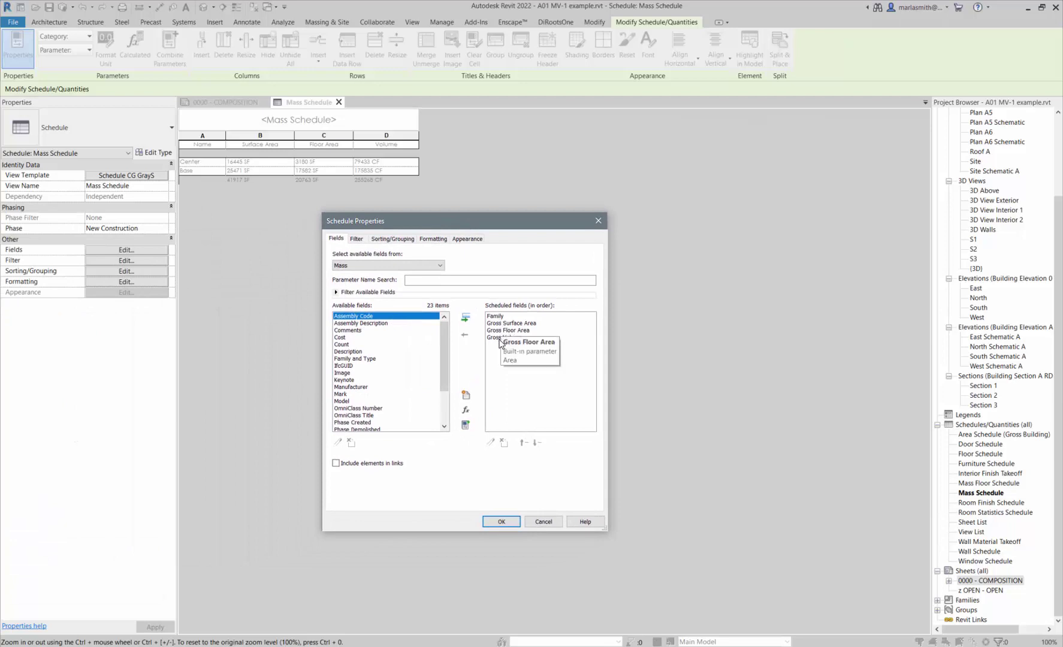
{"action": "left_click", "coordinate": [543, 521]}
{"action": "left_click", "coordinate": [221, 103]}
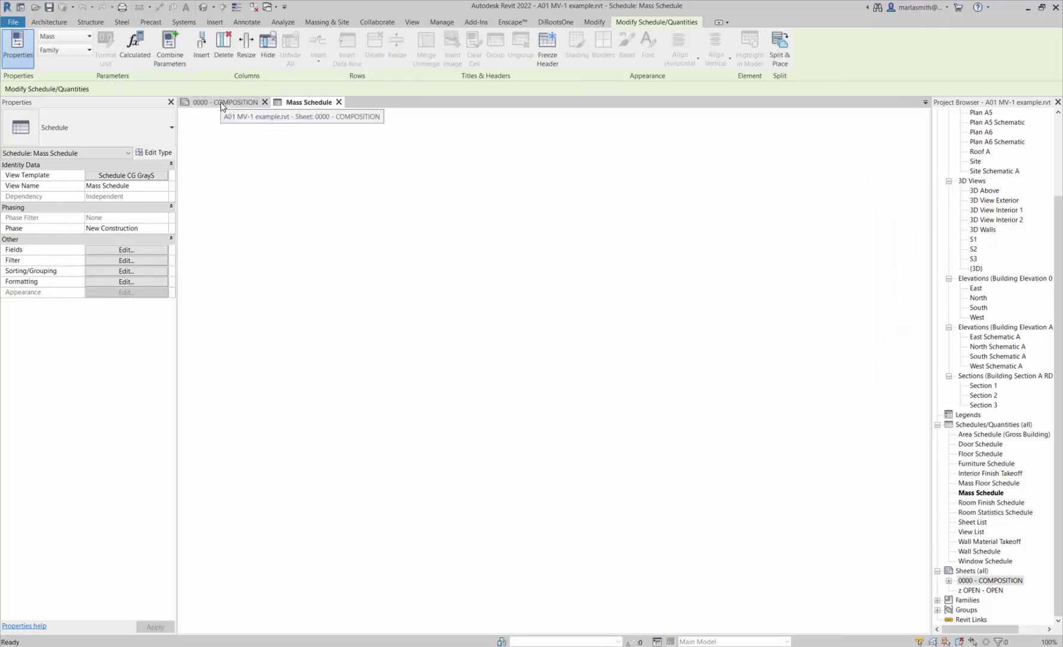
- Activate the Plan A2 Schematic viewport on the sheet and inspect the base mass's properties
{"action": "scroll", "coordinate": [603, 282], "scroll_direction": "down", "scroll_amount": 4}
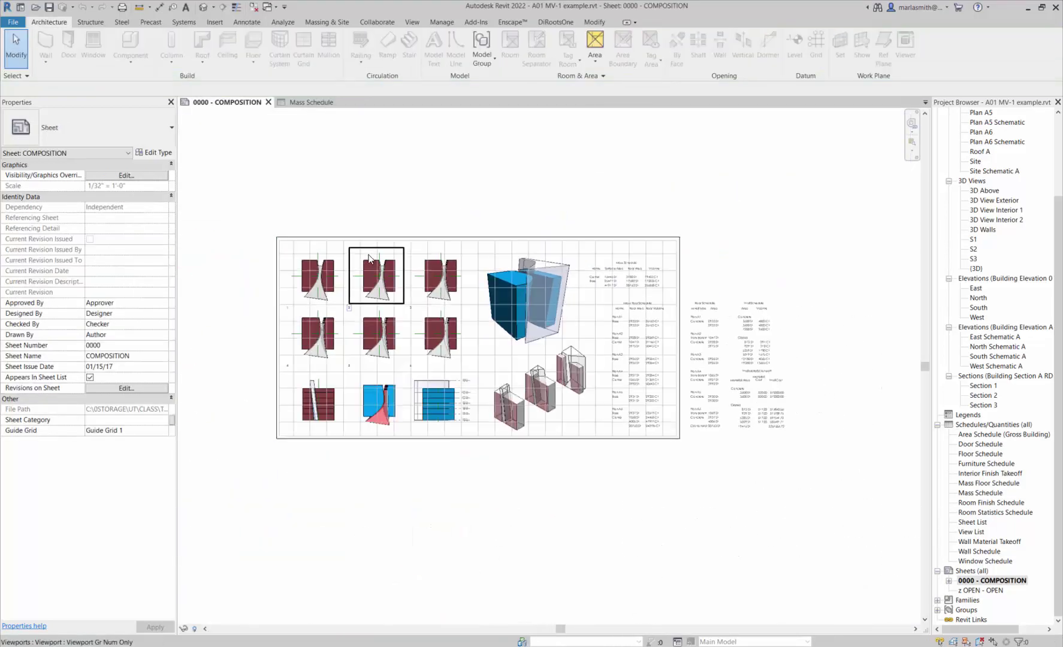
{"action": "scroll", "coordinate": [368, 267], "scroll_direction": "up", "scroll_amount": 2}
{"action": "double_click", "coordinate": [369, 266]}
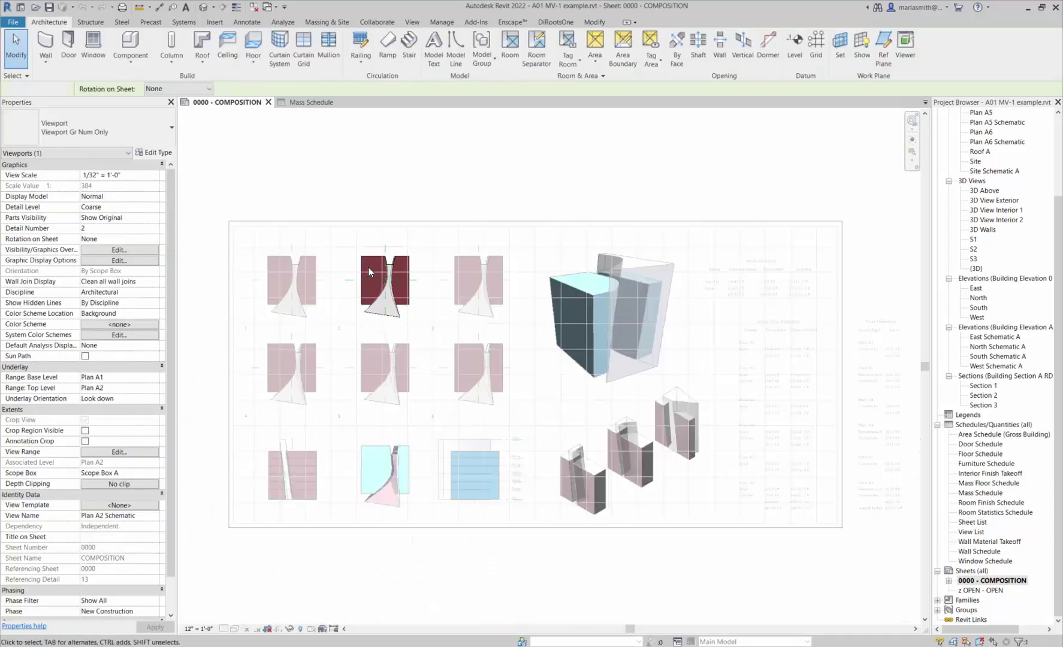
{"action": "left_click", "coordinate": [369, 255]}
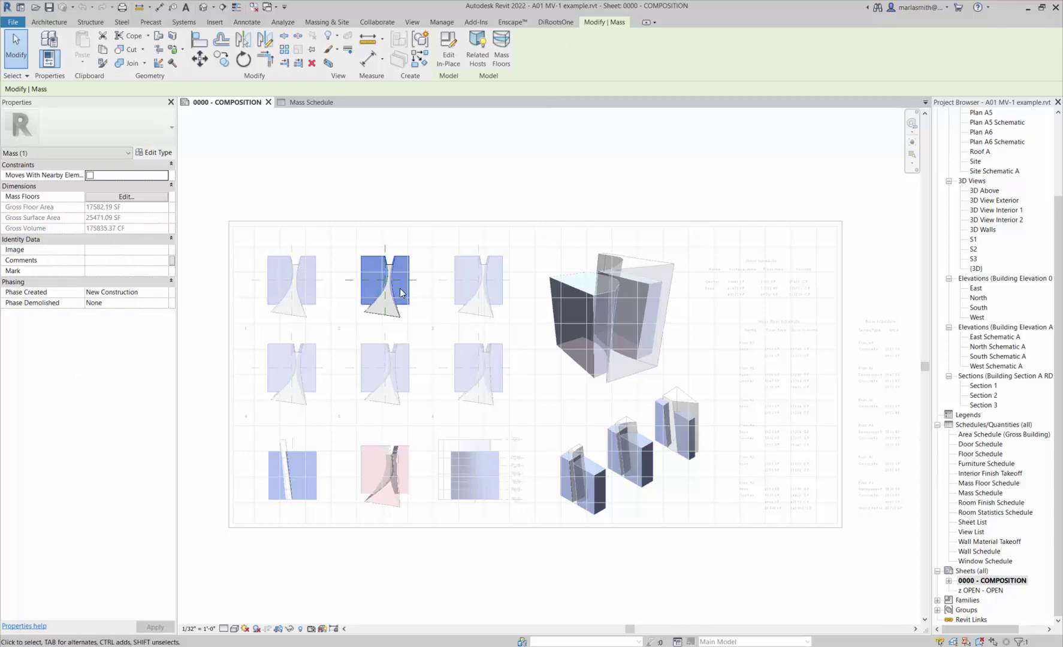
{"action": "left_click", "coordinate": [454, 184]}
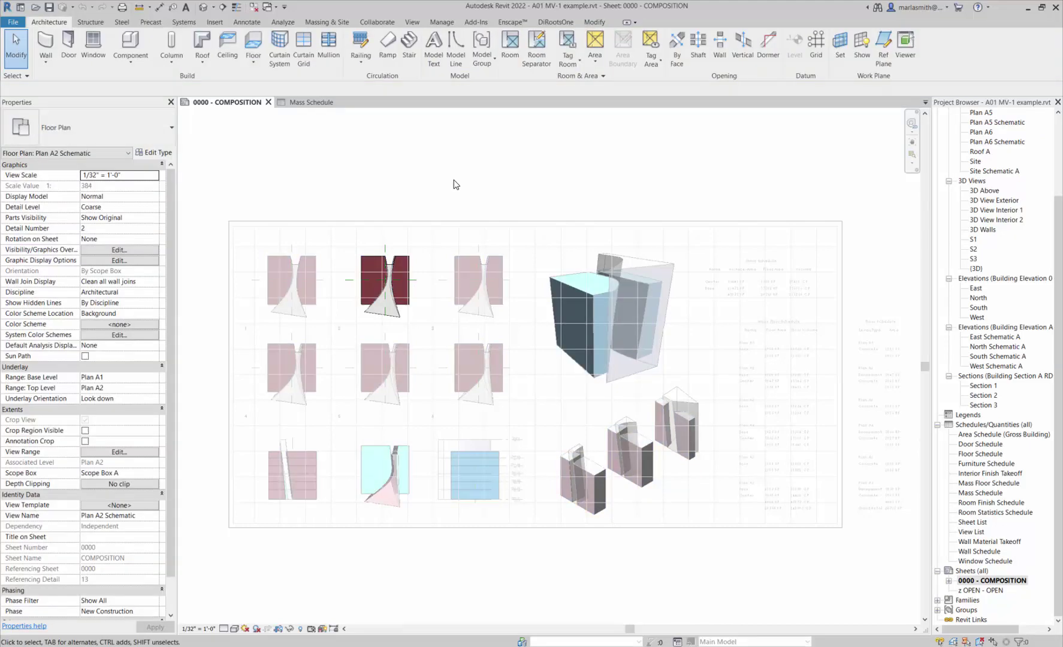
- Collapse the annotation symbol families and expand the Mass families to reveal the Base and Center types in the project tree
{"action": "left_click", "coordinate": [992, 581]}
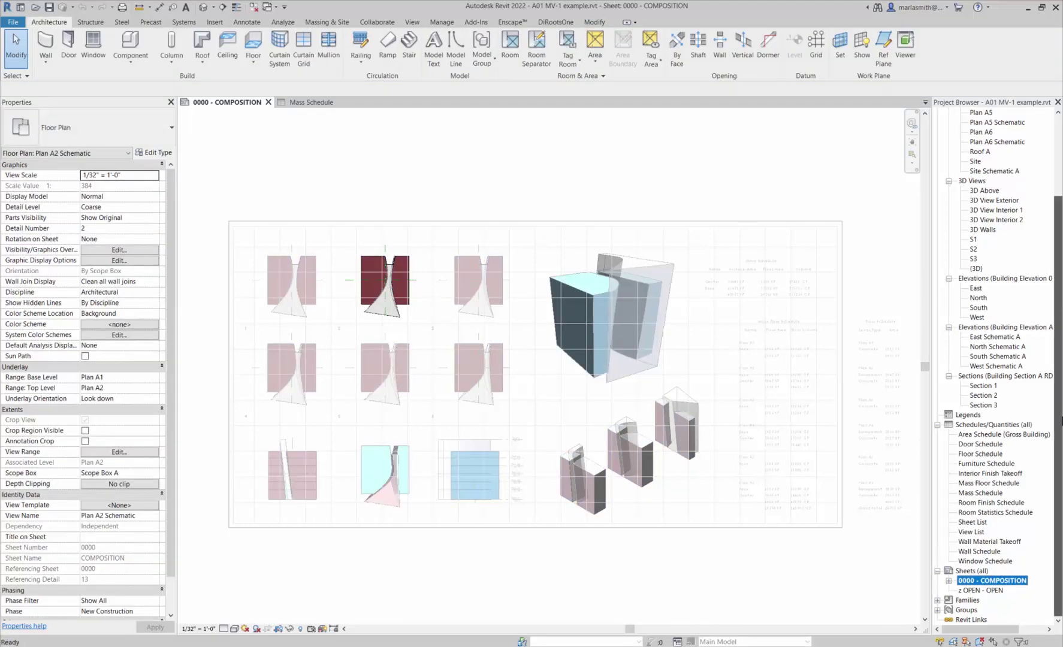
{"action": "left_click", "coordinate": [938, 601]}
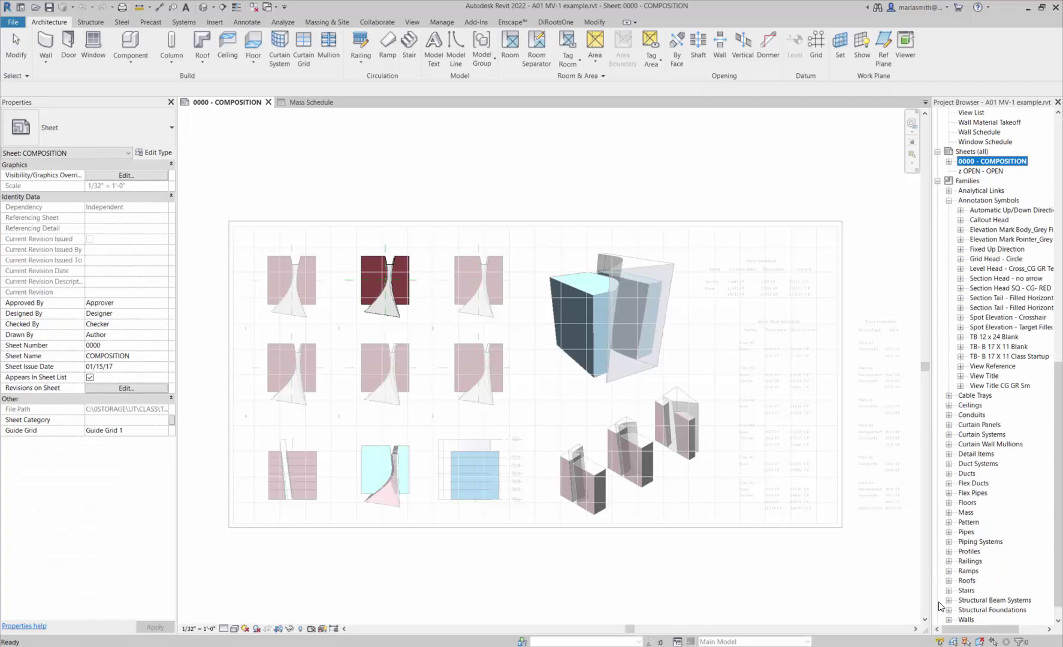
{"action": "left_click", "coordinate": [949, 200]}
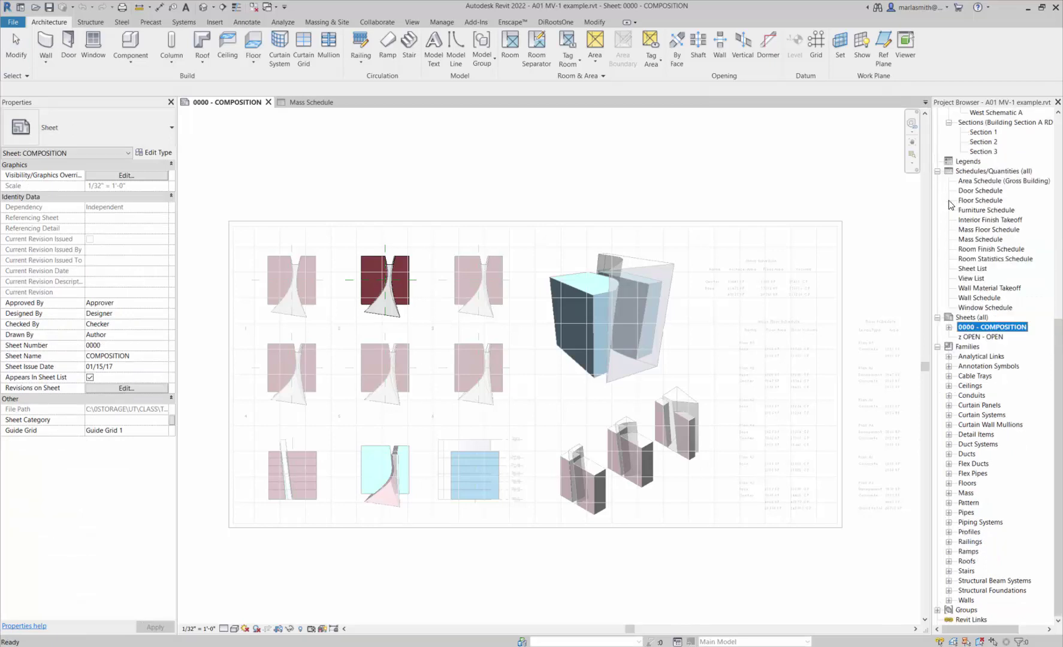
{"action": "left_click", "coordinate": [950, 493]}
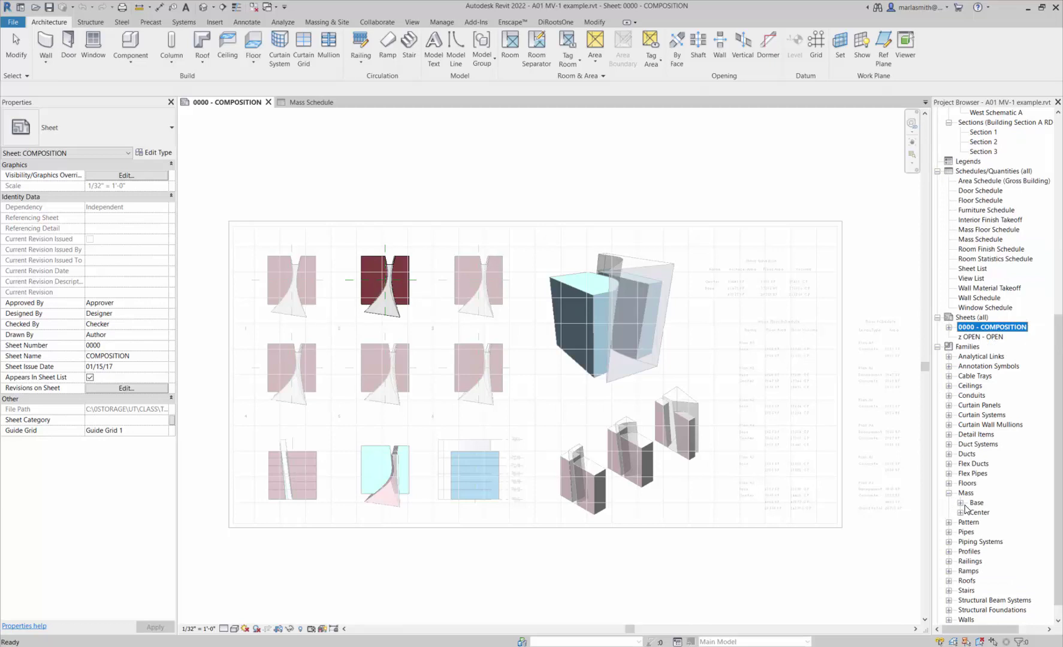
{"action": "left_click", "coordinate": [961, 504]}
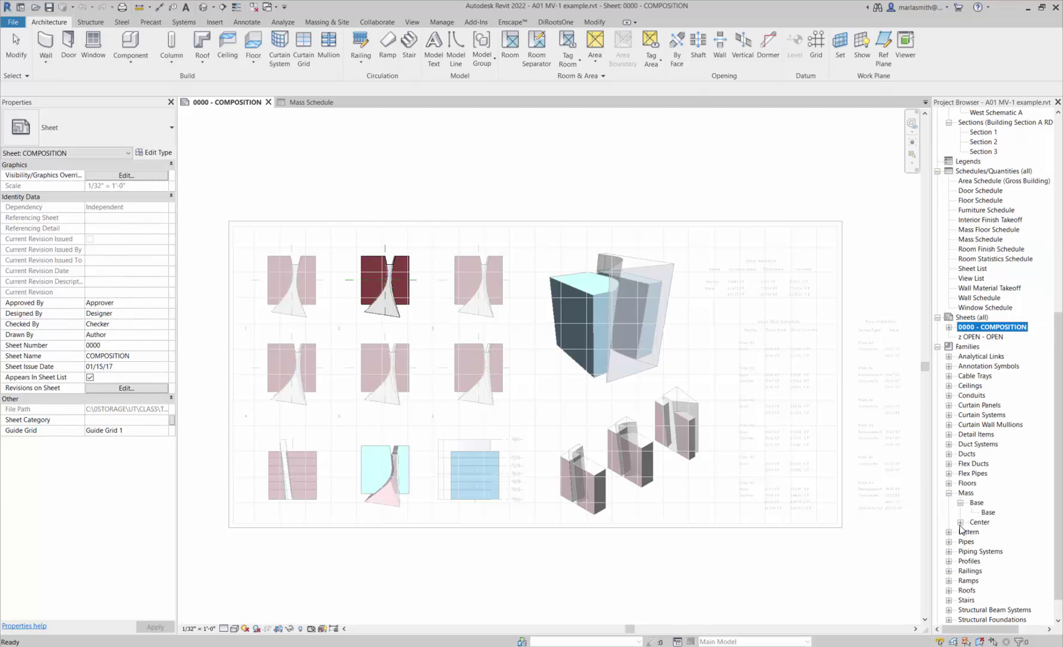
{"action": "left_click", "coordinate": [961, 523]}
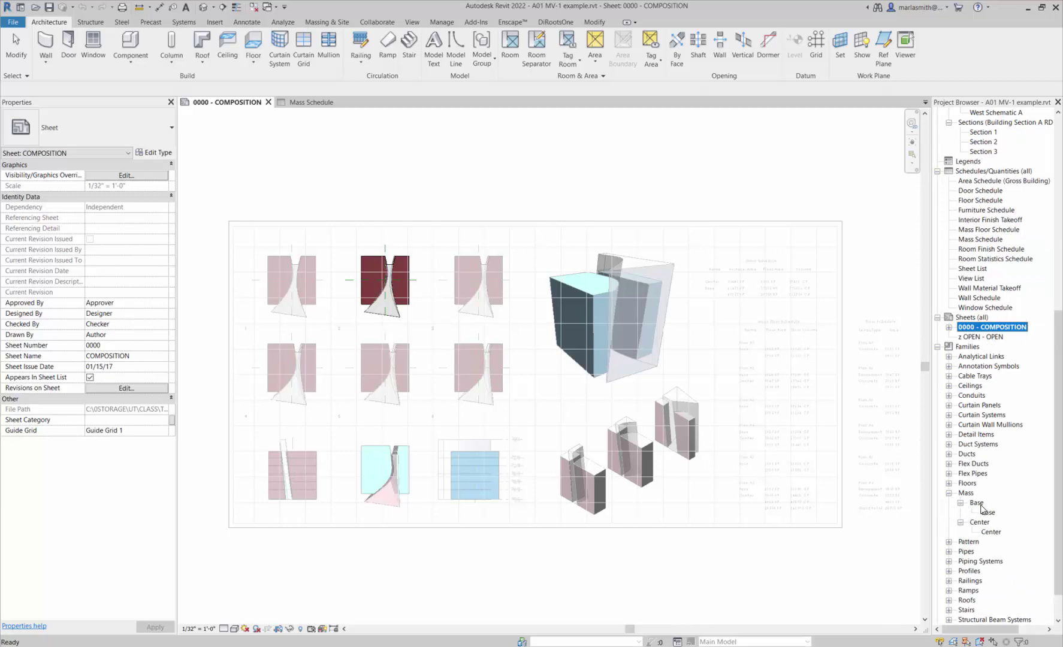
- Rename the Center mass family to Middle, leave the active viewport, and check the names in the sheet's Mass Schedule
{"action": "left_click", "coordinate": [981, 505]}
{"action": "left_click", "coordinate": [980, 522]}
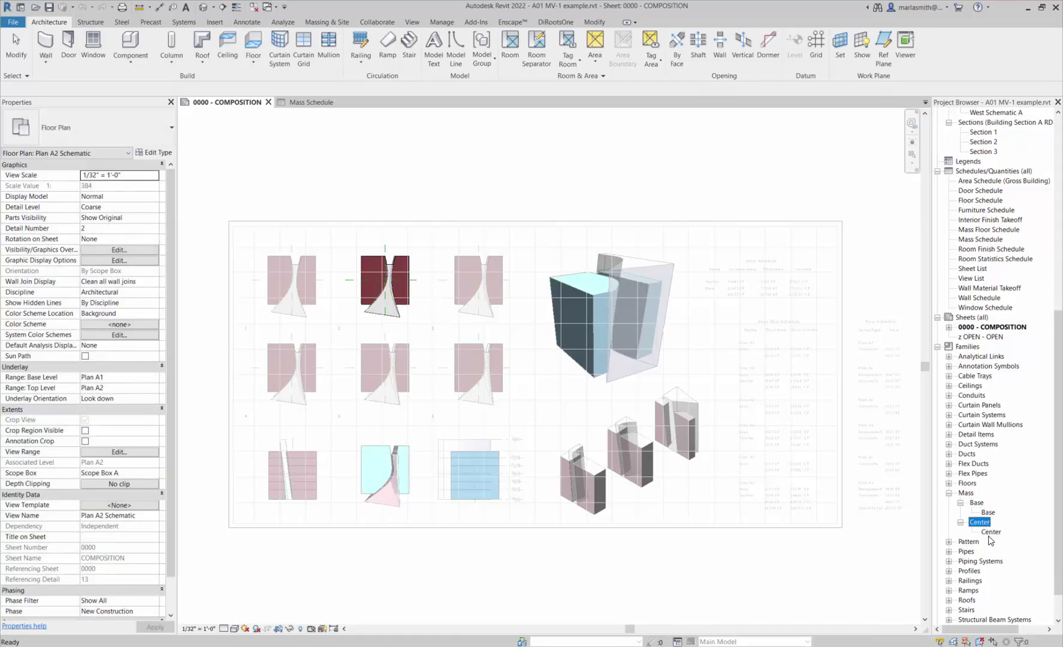
{"action": "left_click", "coordinate": [990, 532]}
{"action": "left_click", "coordinate": [981, 522]}
{"action": "left_click", "coordinate": [980, 523]}
{"action": "type", "text": "Middle"}
{"action": "key", "text": "Return"}
{"action": "left_click", "coordinate": [874, 581]}
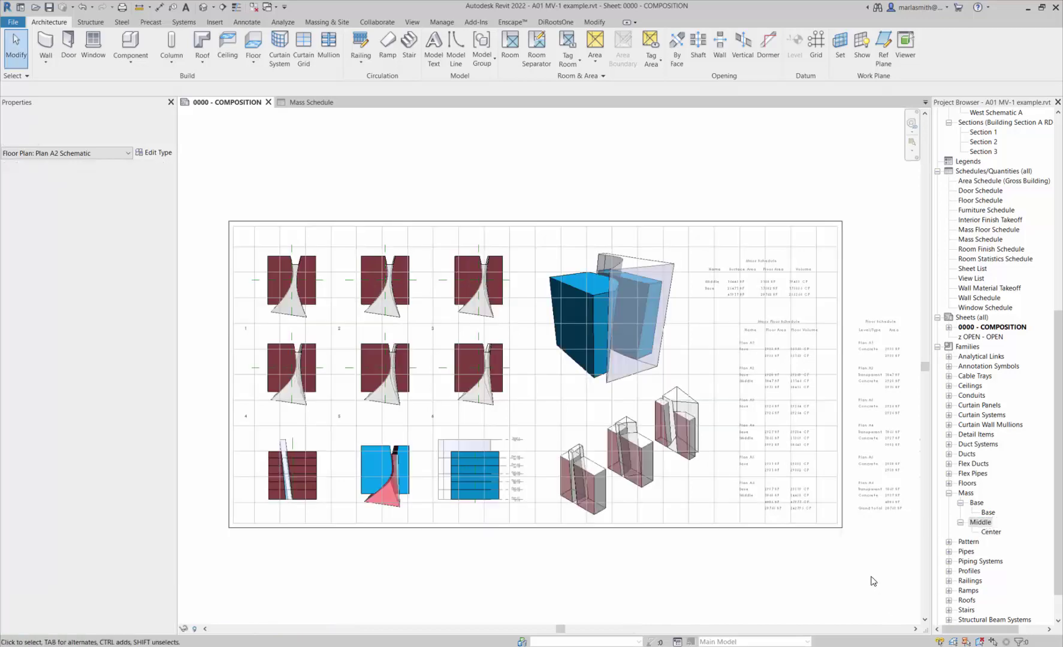
{"action": "scroll", "coordinate": [831, 309], "scroll_direction": "up", "scroll_amount": 5}
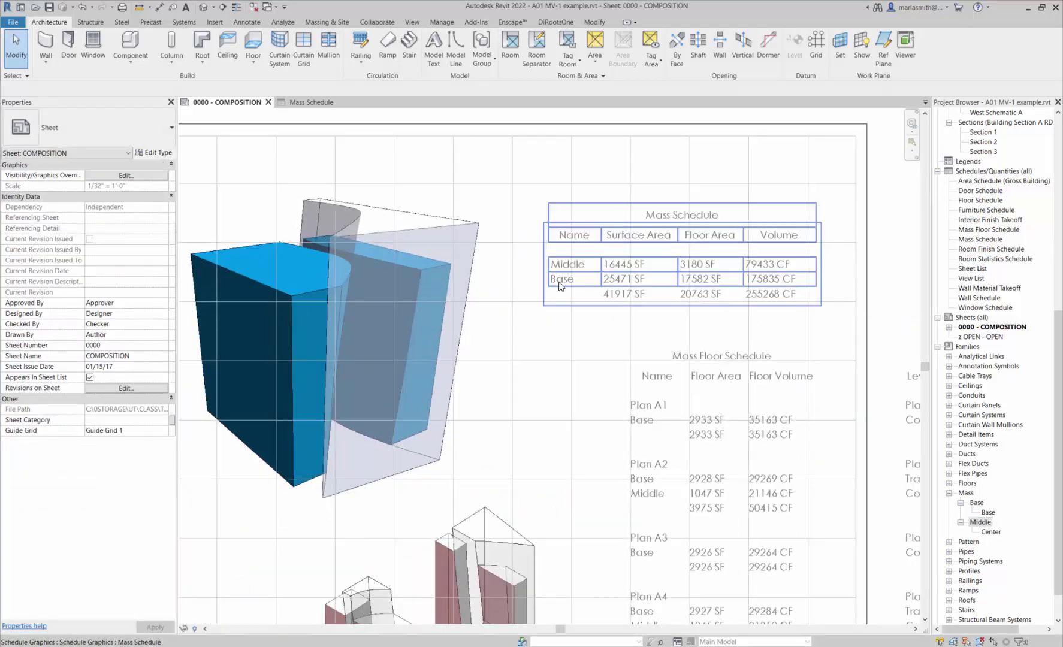
- Create a new building component schedule for the Mass category, with the phase kept at New Construction
{"action": "scroll", "coordinate": [767, 230], "scroll_direction": "down", "scroll_amount": 3}
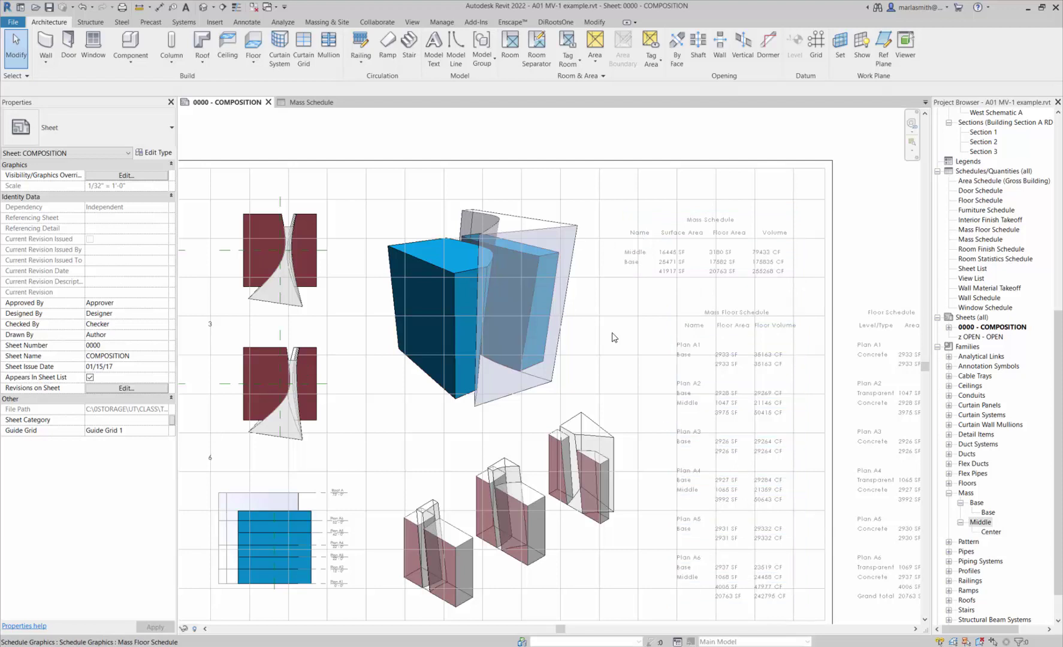
{"action": "left_click", "coordinate": [413, 22]}
{"action": "left_click", "coordinate": [605, 62]}
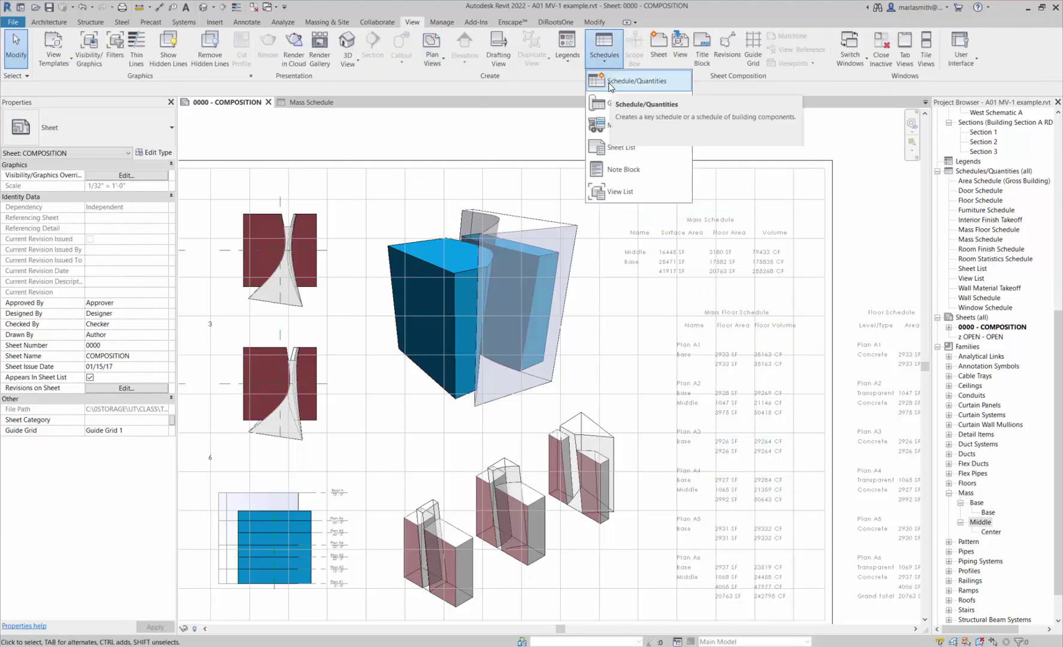
{"action": "left_click", "coordinate": [617, 81]}
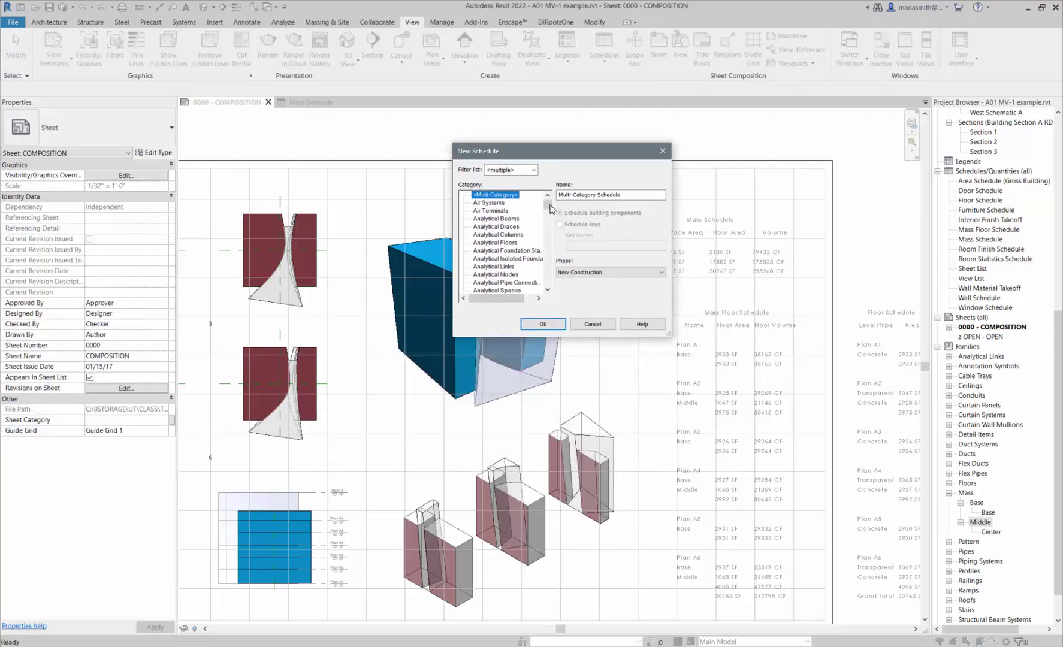
{"action": "left_click_drag", "start_coordinate": [552, 209], "coordinate": [561, 248]}
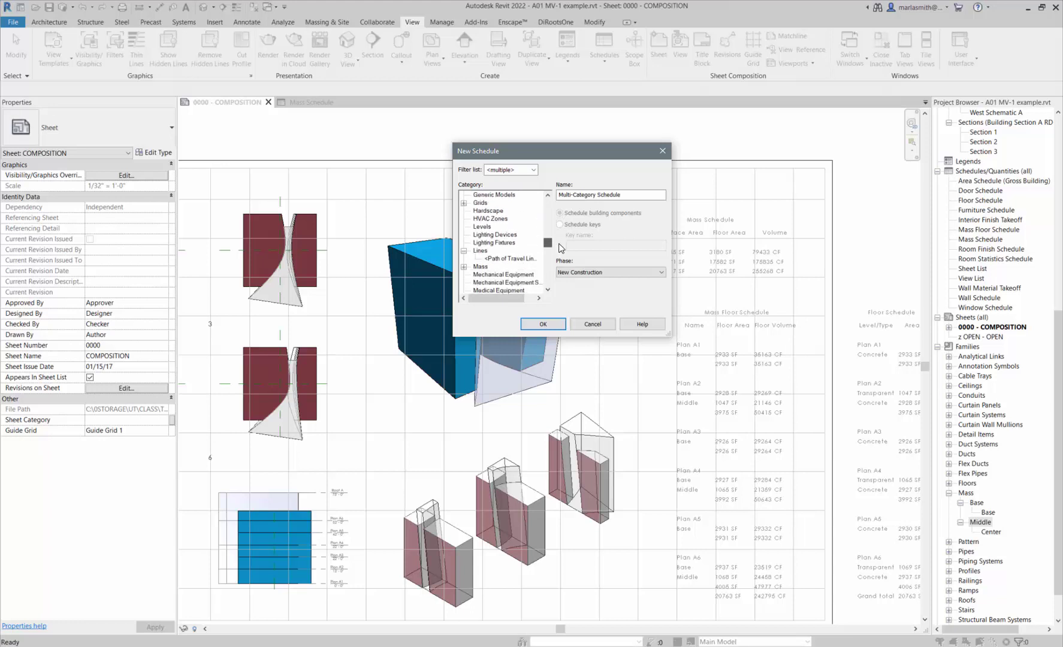
{"action": "left_click", "coordinate": [483, 268]}
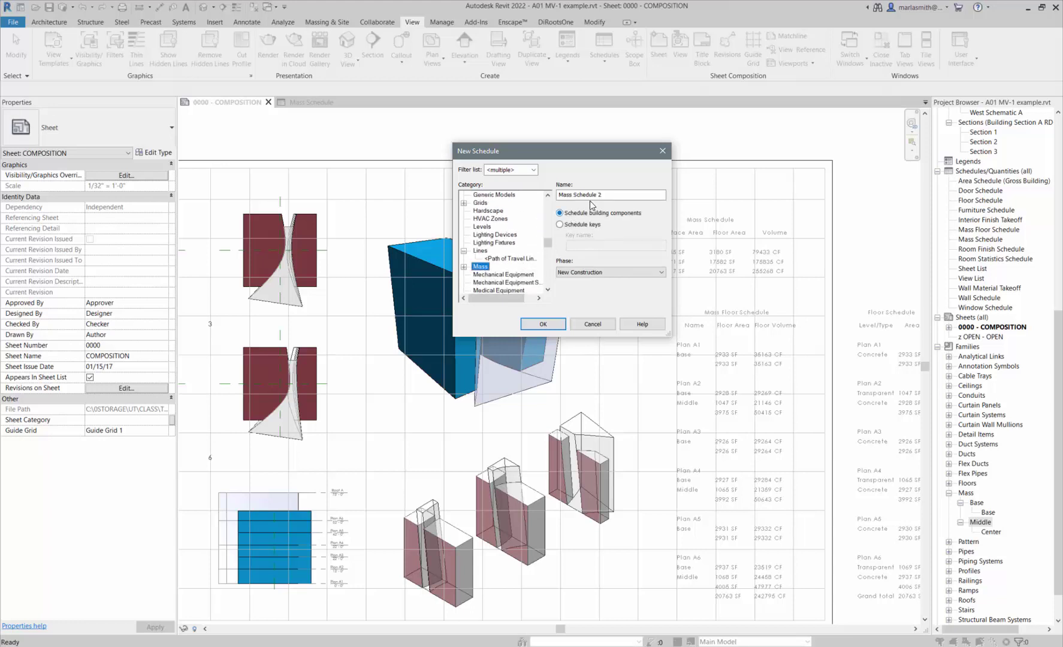
{"action": "left_click", "coordinate": [558, 326]}
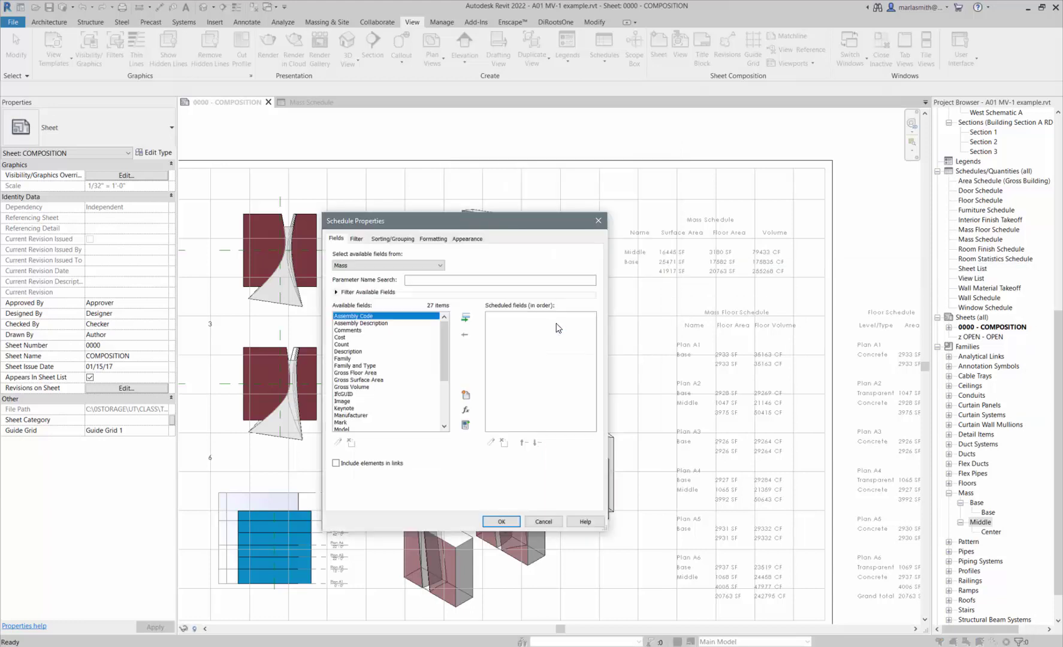
- Add the Family, Gross Floor Area, Gross Surface Area and Gross Volume fields to the new mass schedule
{"action": "left_click_drag", "start_coordinate": [487, 228], "coordinate": [392, 151]}
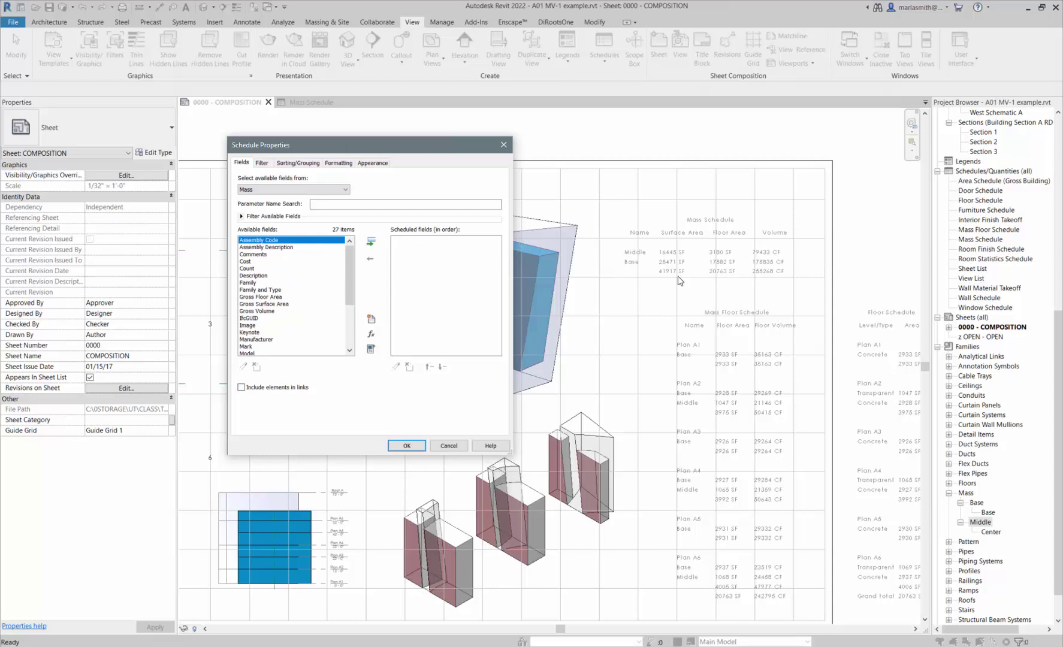
{"action": "left_click", "coordinate": [249, 283]}
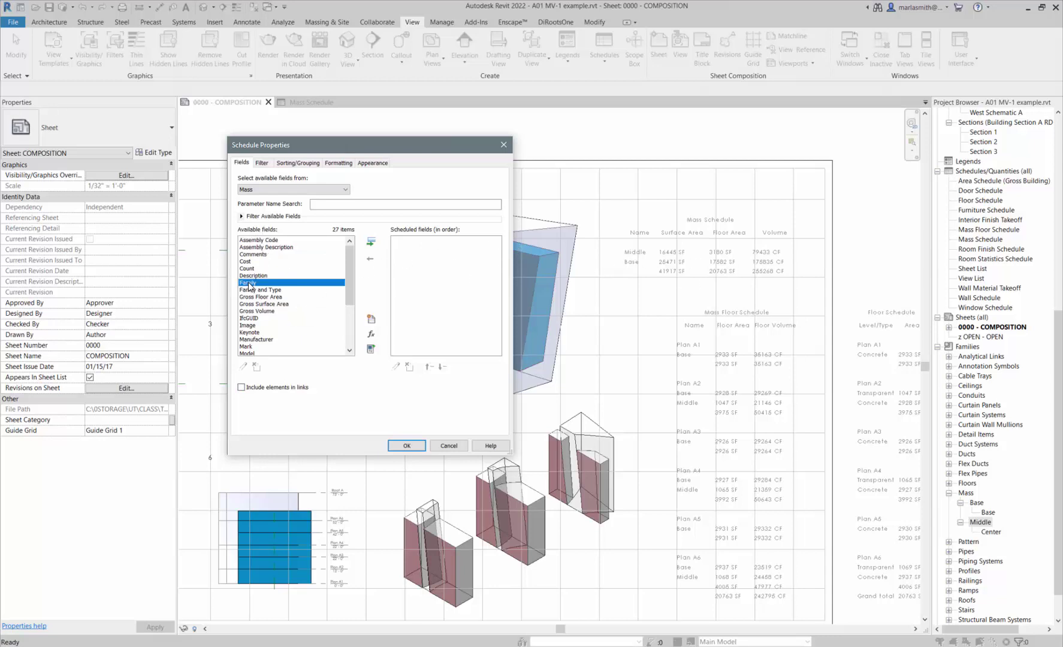
{"action": "left_click", "coordinate": [370, 243]}
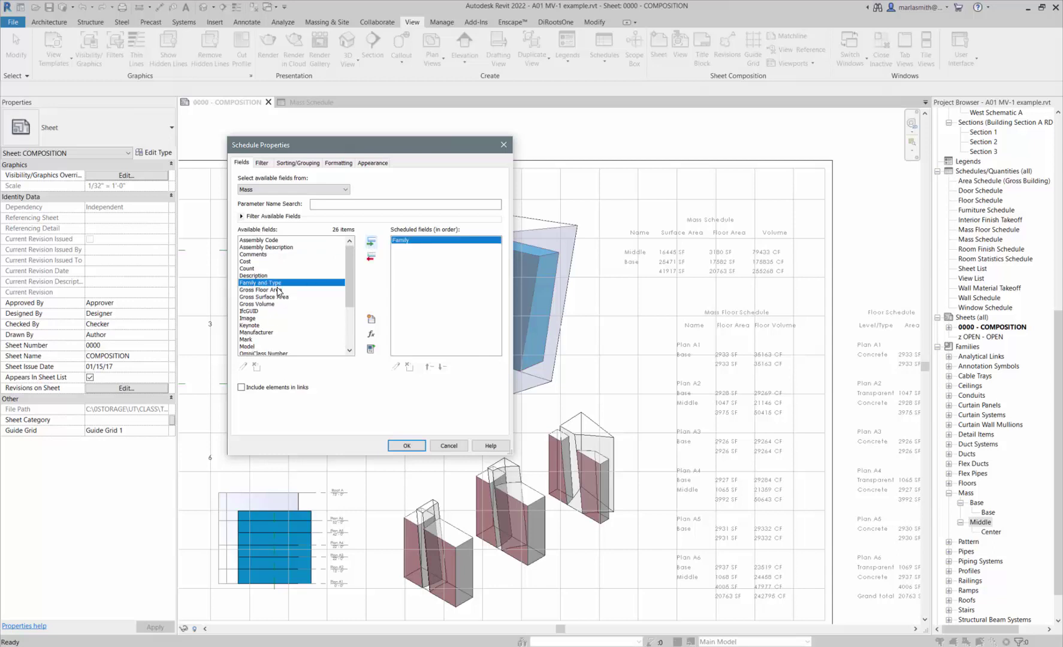
{"action": "left_click", "coordinate": [277, 291]}
{"action": "left_click", "coordinate": [372, 244]}
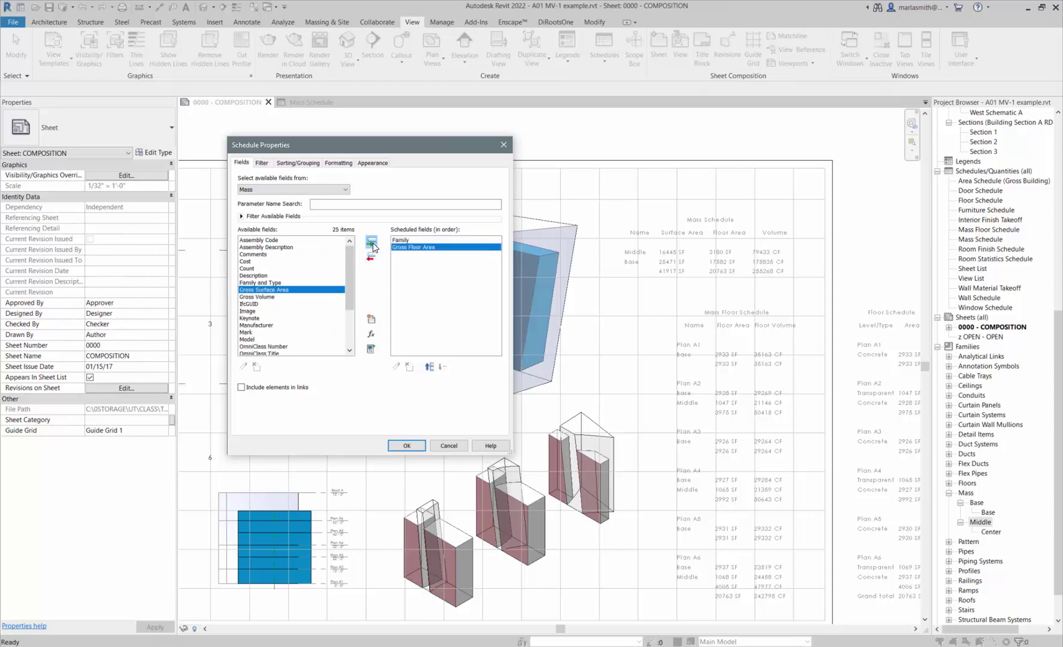
{"action": "left_click", "coordinate": [373, 245]}
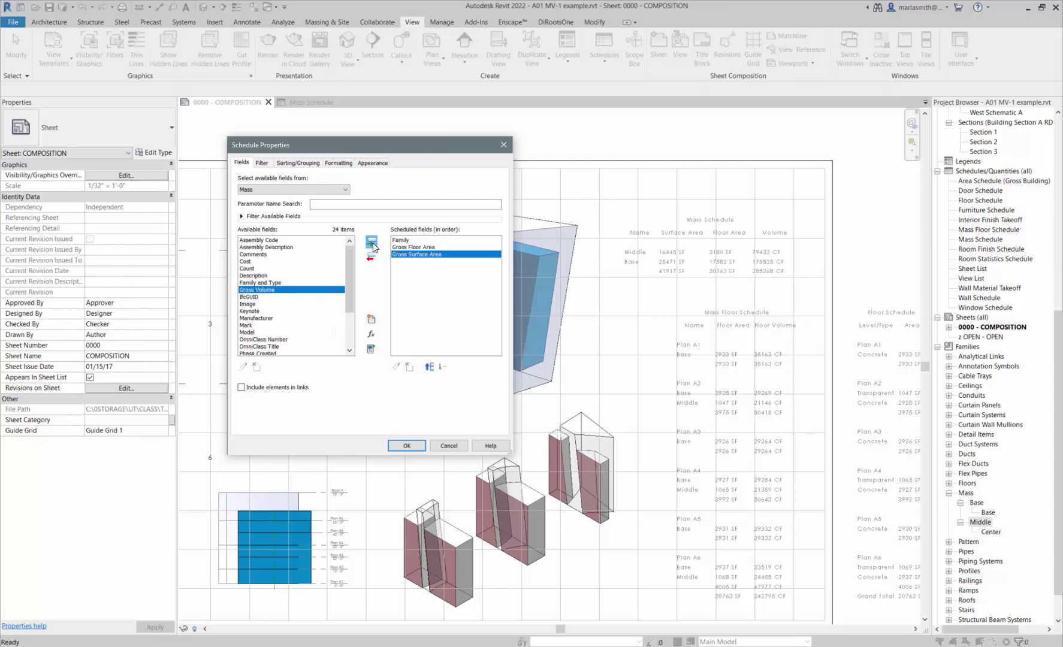
{"action": "left_click", "coordinate": [372, 243]}
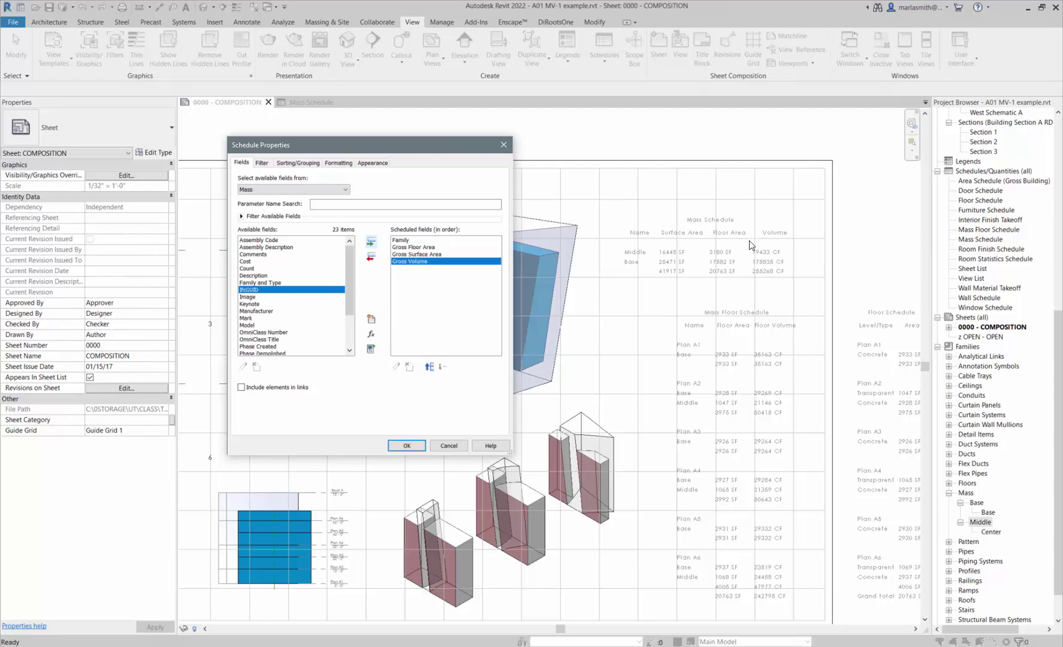
- Place Gross Floor Area after Gross Surface Area in the new mass schedule, and widen the Gross Surface Area and Gross Floor Area columns
{"action": "left_click", "coordinate": [408, 247]}
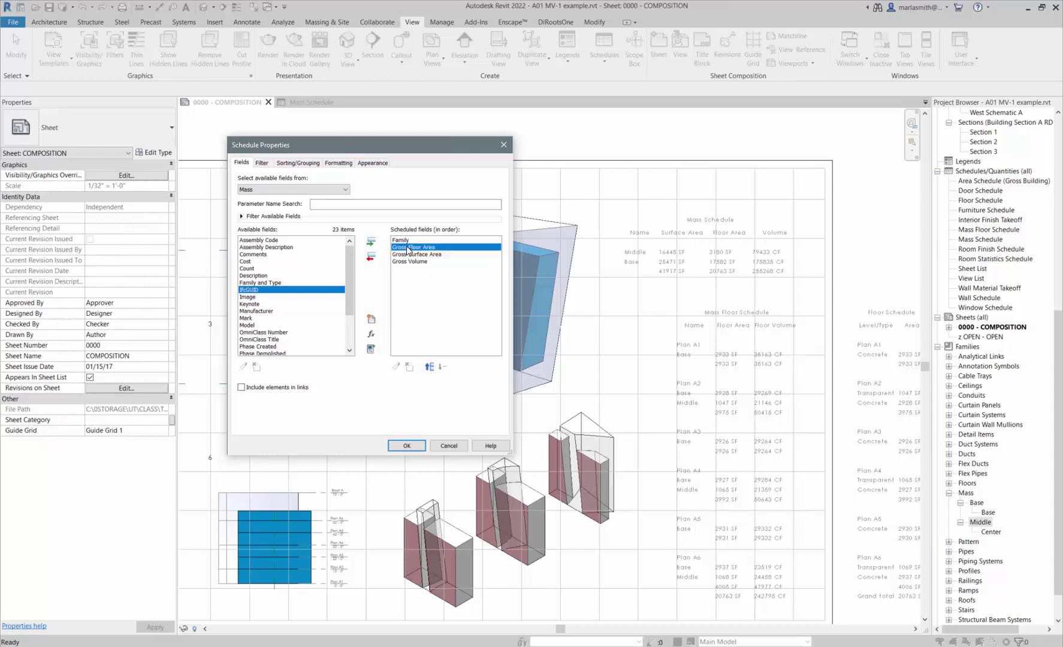
{"action": "left_click", "coordinate": [443, 367]}
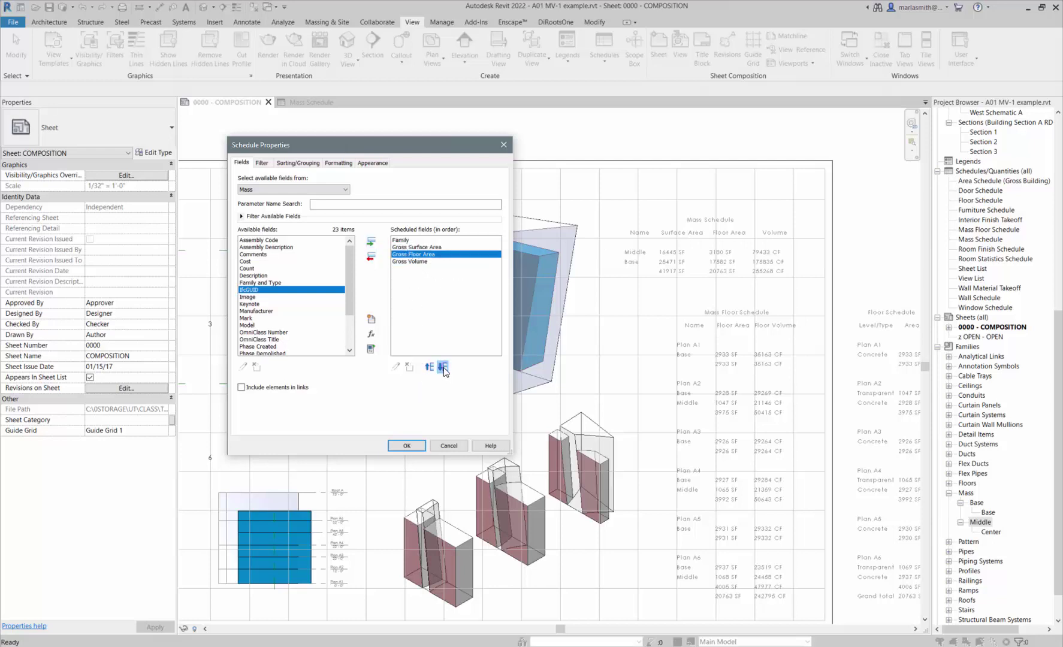
{"action": "left_click", "coordinate": [407, 446]}
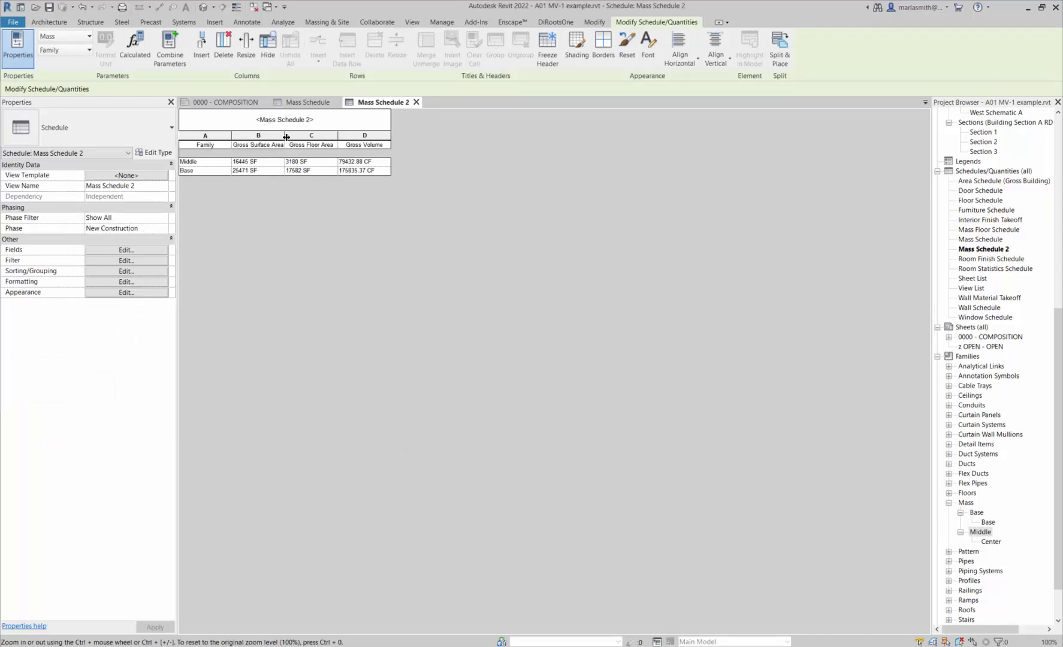
{"action": "left_click_drag", "start_coordinate": [285, 139], "coordinate": [295, 135]}
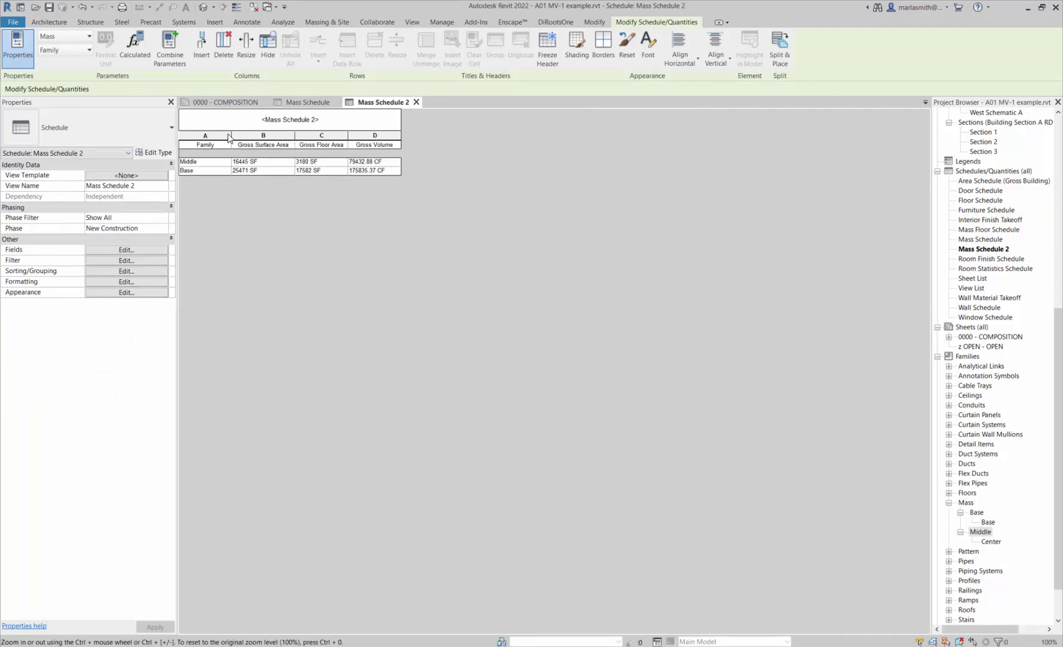
{"action": "left_click_drag", "start_coordinate": [348, 133], "coordinate": [350, 134]}
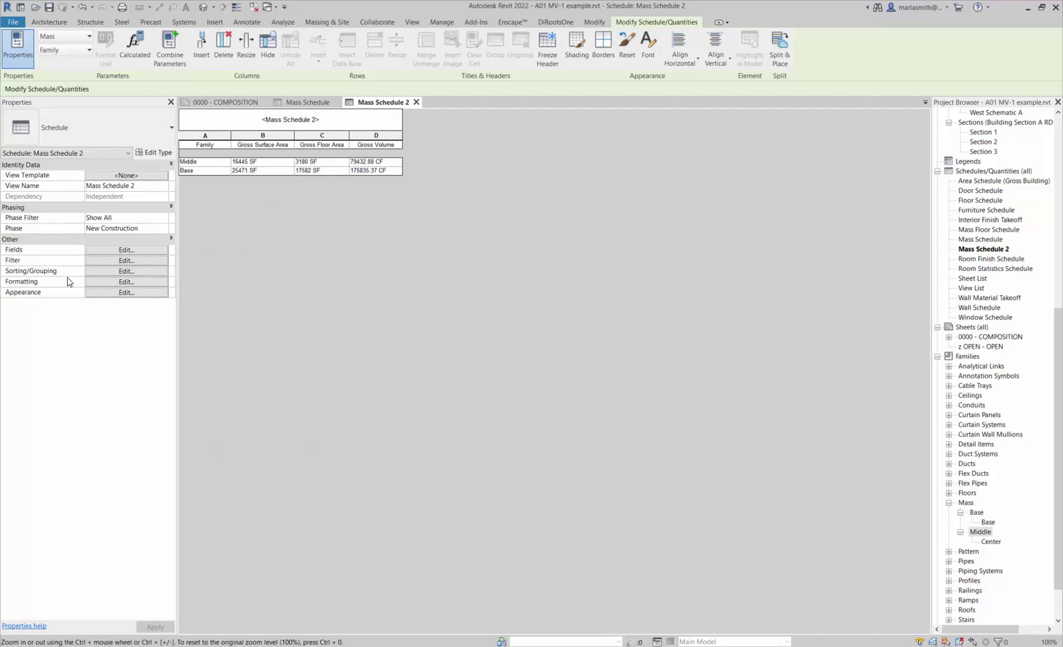
- Turn on grand totals for the mass schedule and set them to Totals only
{"action": "left_click", "coordinate": [125, 272]}
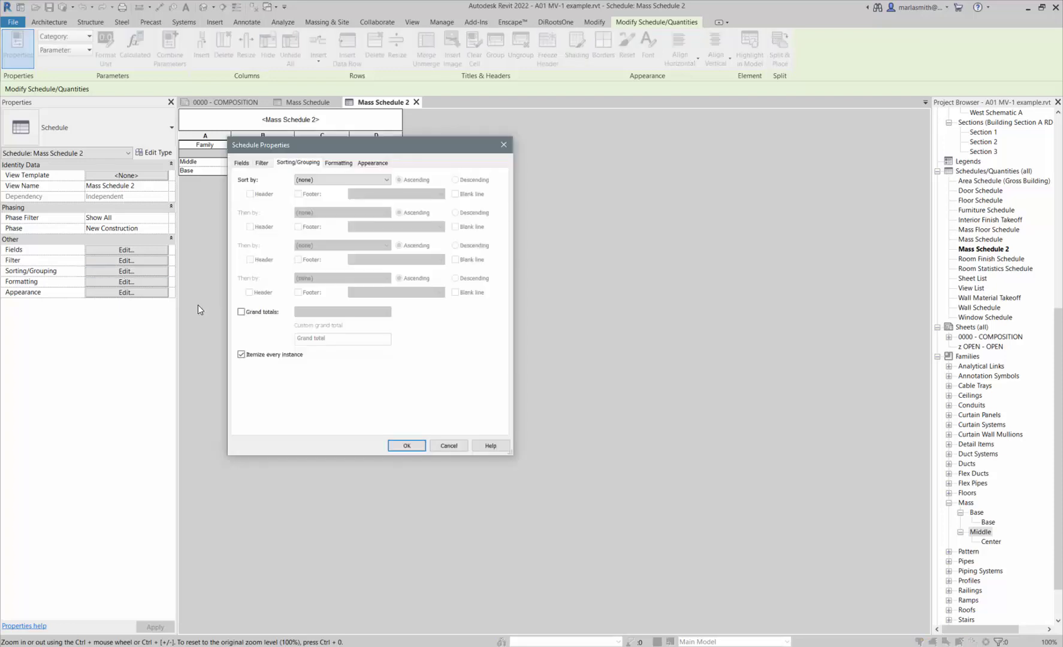
{"action": "left_click", "coordinate": [242, 312]}
{"action": "left_click", "coordinate": [327, 312]}
{"action": "left_click", "coordinate": [335, 350]}
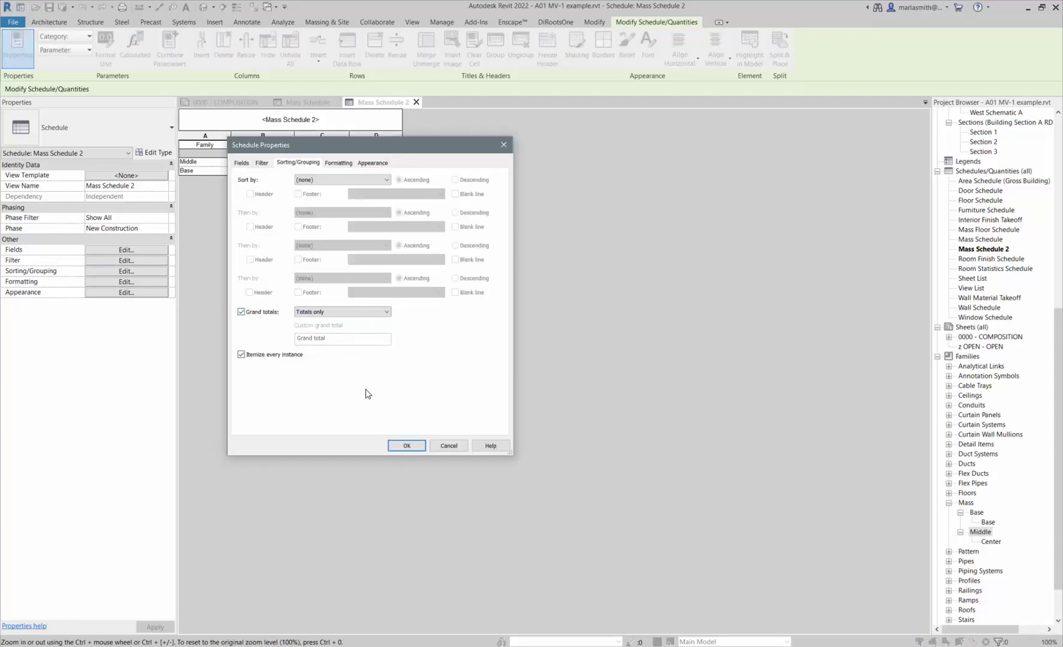
{"action": "left_click", "coordinate": [407, 446]}
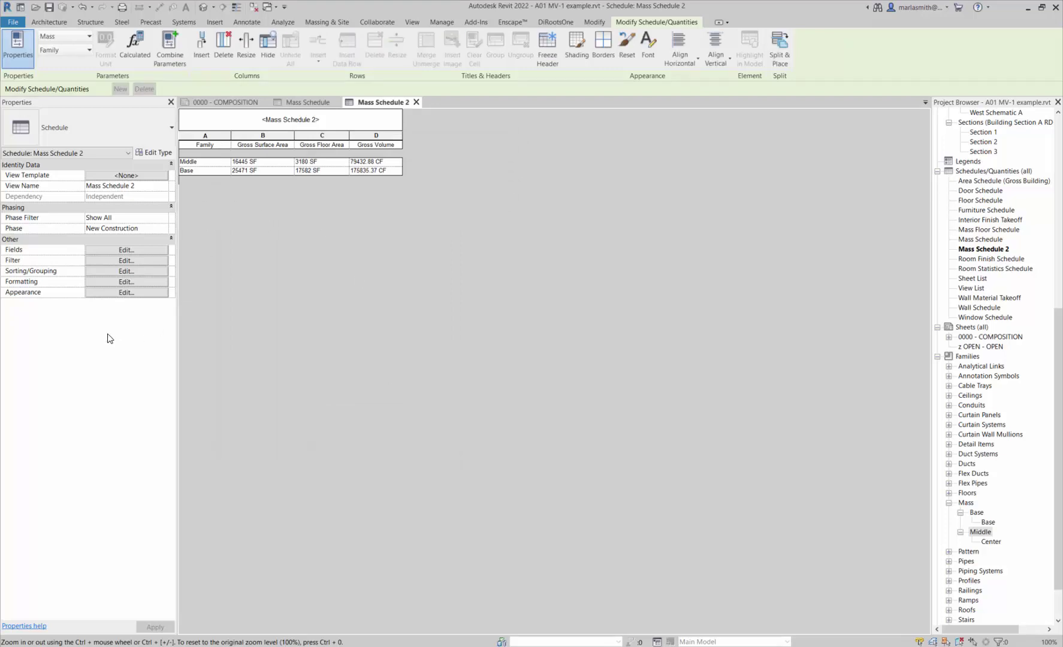
- Open the mass schedule's field formatting and set Gross Surface Area to Calculate totals
{"action": "left_click", "coordinate": [112, 282]}
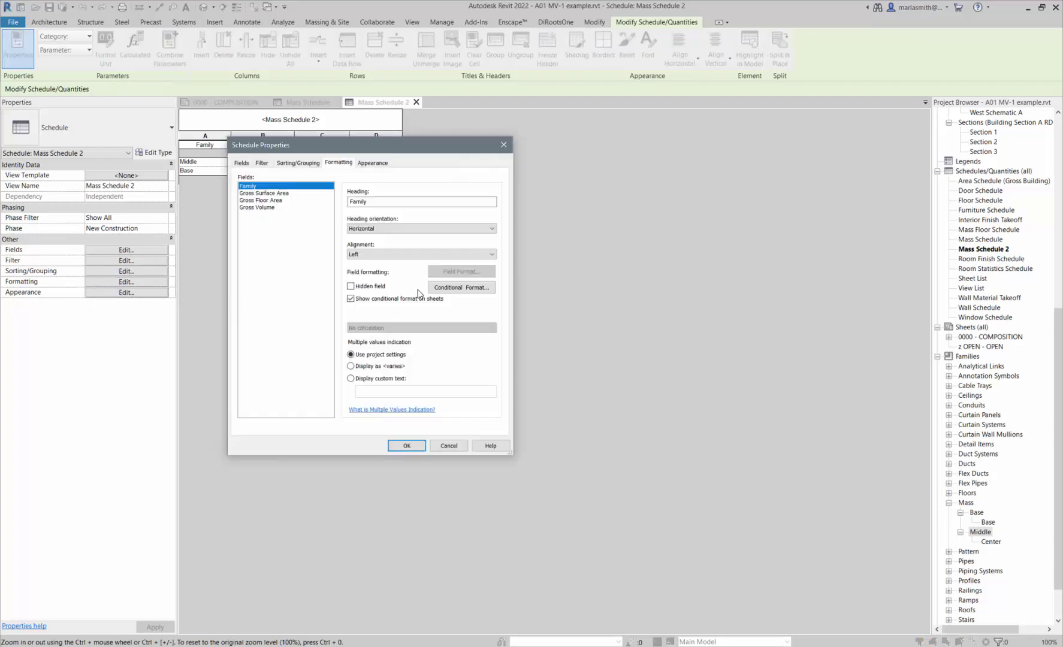
{"action": "left_click_drag", "start_coordinate": [402, 142], "coordinate": [657, 125]}
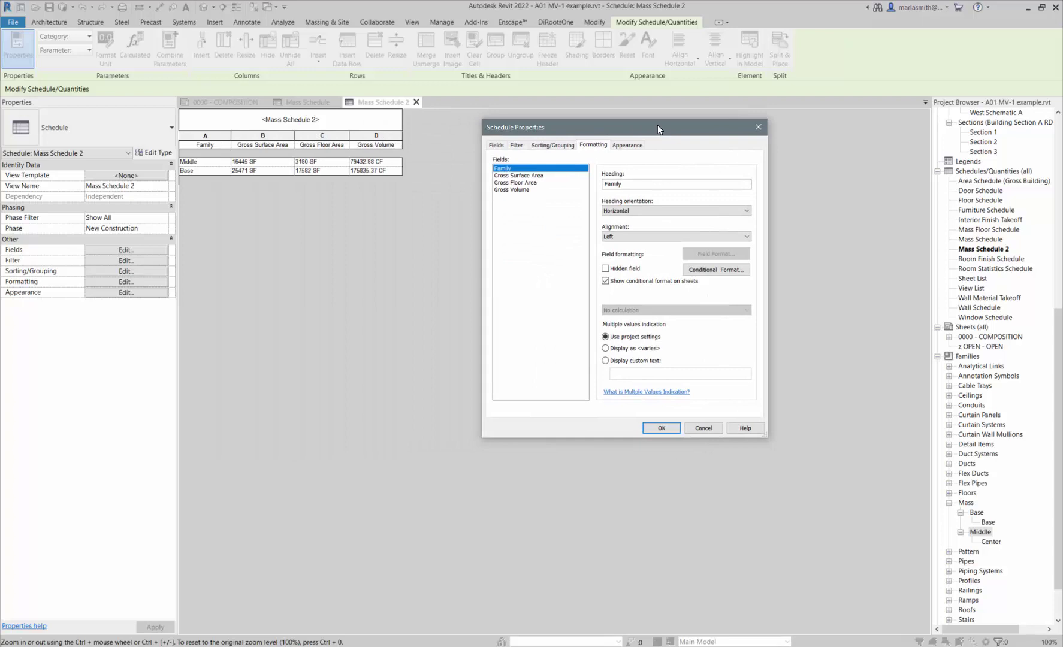
{"action": "left_click", "coordinate": [531, 183]}
{"action": "left_click", "coordinate": [572, 176]}
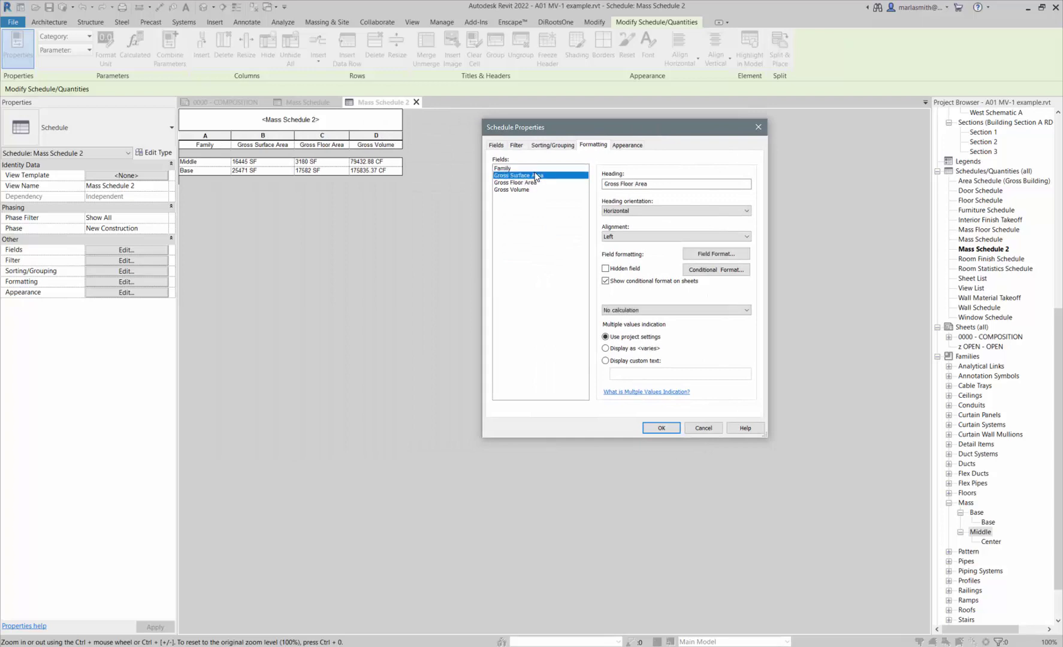
{"action": "left_click", "coordinate": [664, 310]}
{"action": "left_click", "coordinate": [657, 327]}
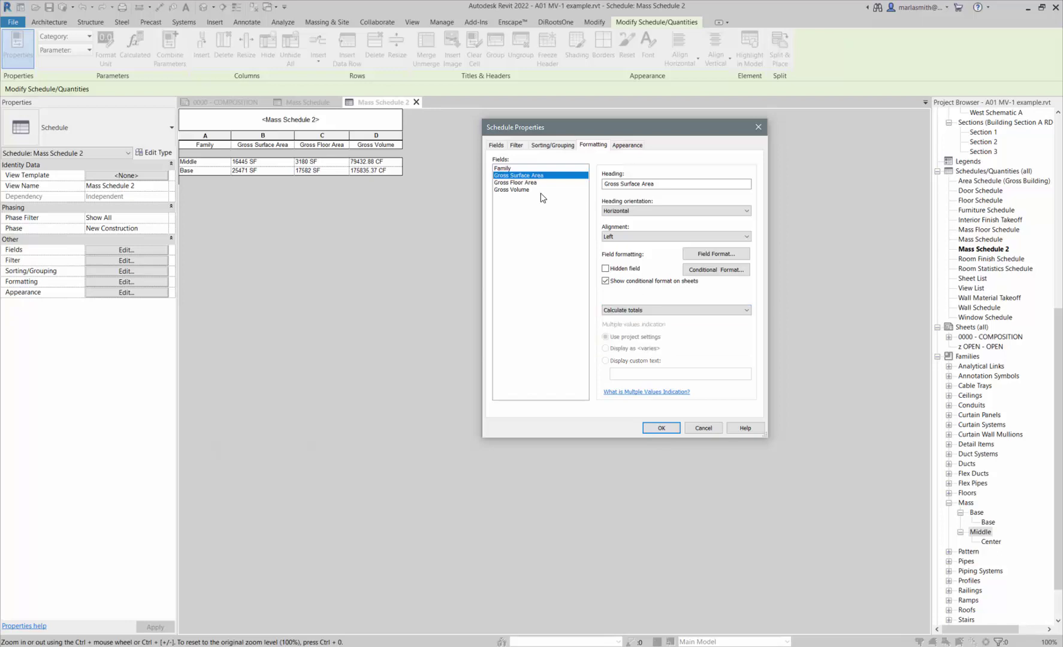
- Set Gross Floor Area and Gross Volume to Calculate totals and apply the schedule formatting
{"action": "left_click", "coordinate": [534, 183]}
{"action": "left_click", "coordinate": [634, 311]}
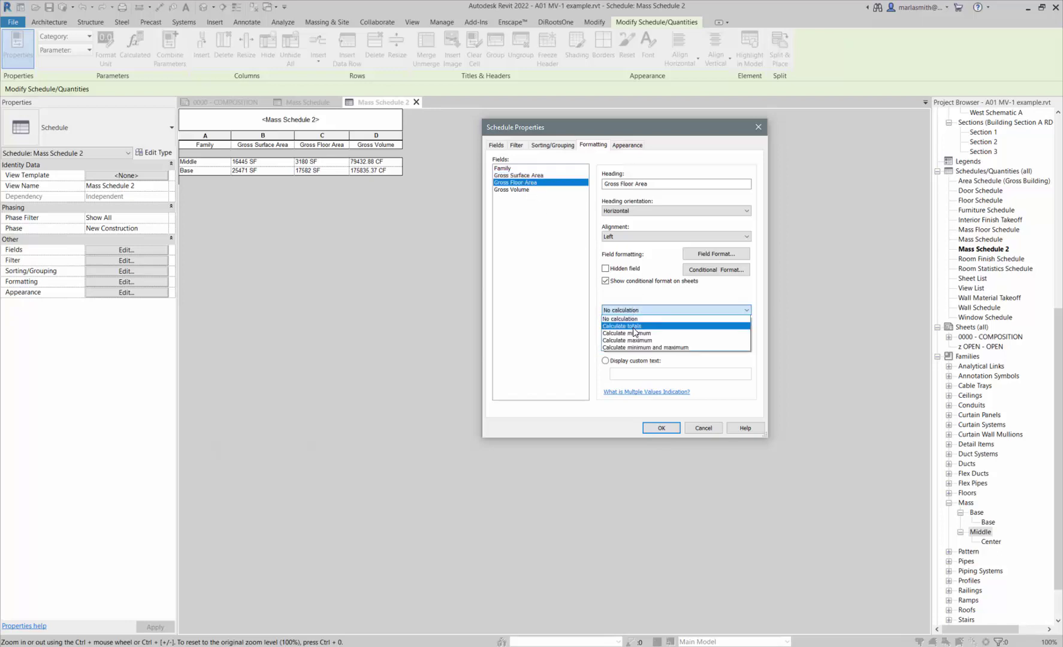
{"action": "left_click", "coordinate": [634, 319]}
{"action": "left_click", "coordinate": [525, 190]}
{"action": "left_click", "coordinate": [647, 310]}
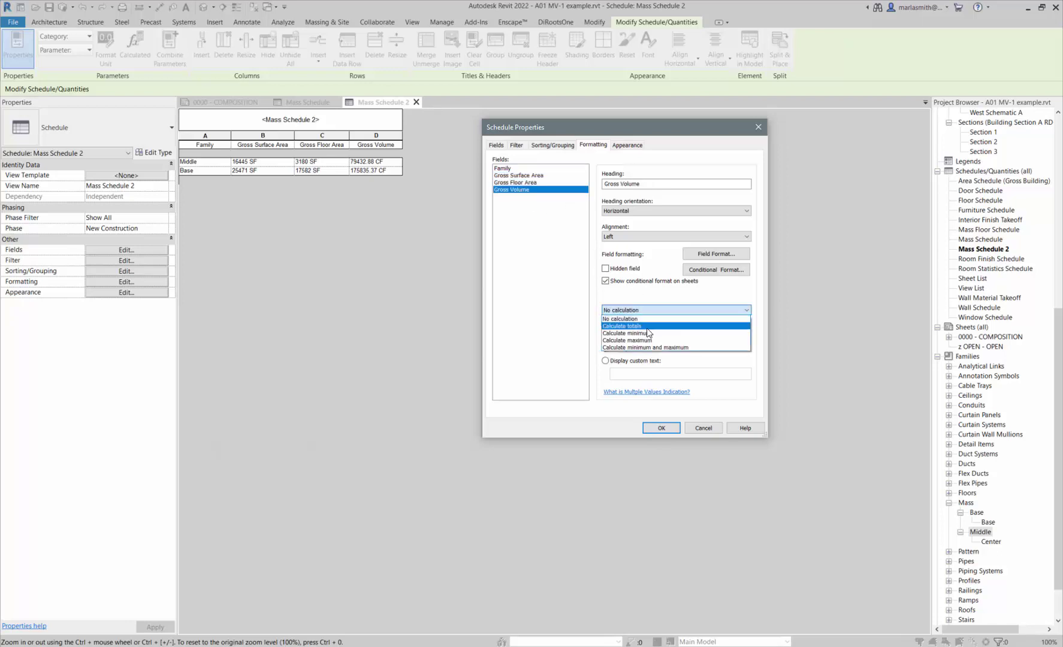
{"action": "left_click", "coordinate": [649, 327]}
{"action": "left_click", "coordinate": [662, 428]}
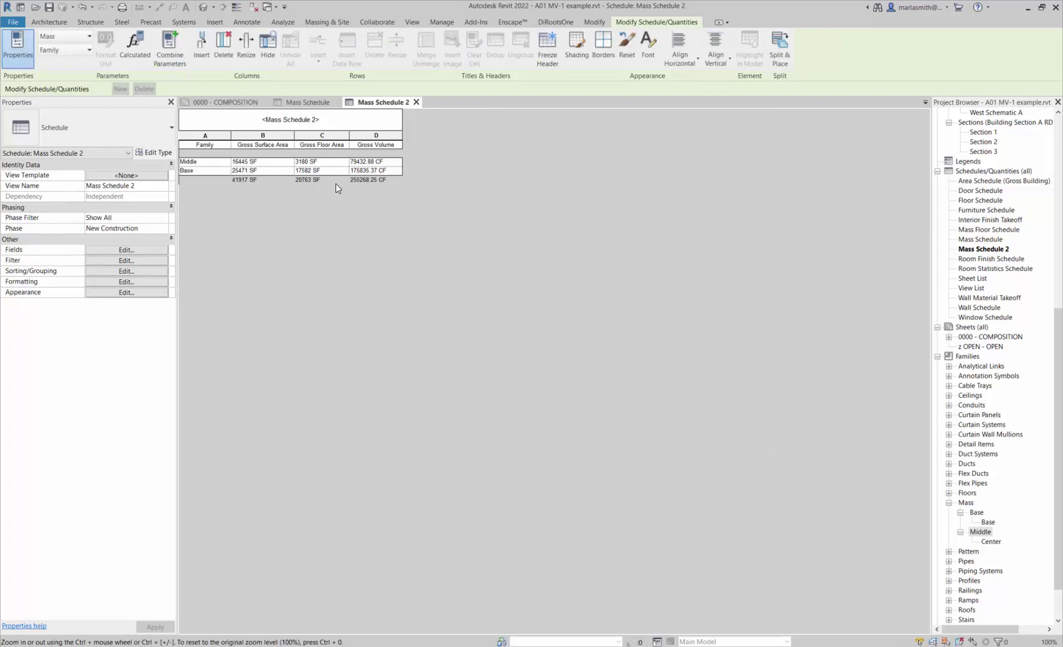
{"action": "double_click", "coordinate": [320, 120]}
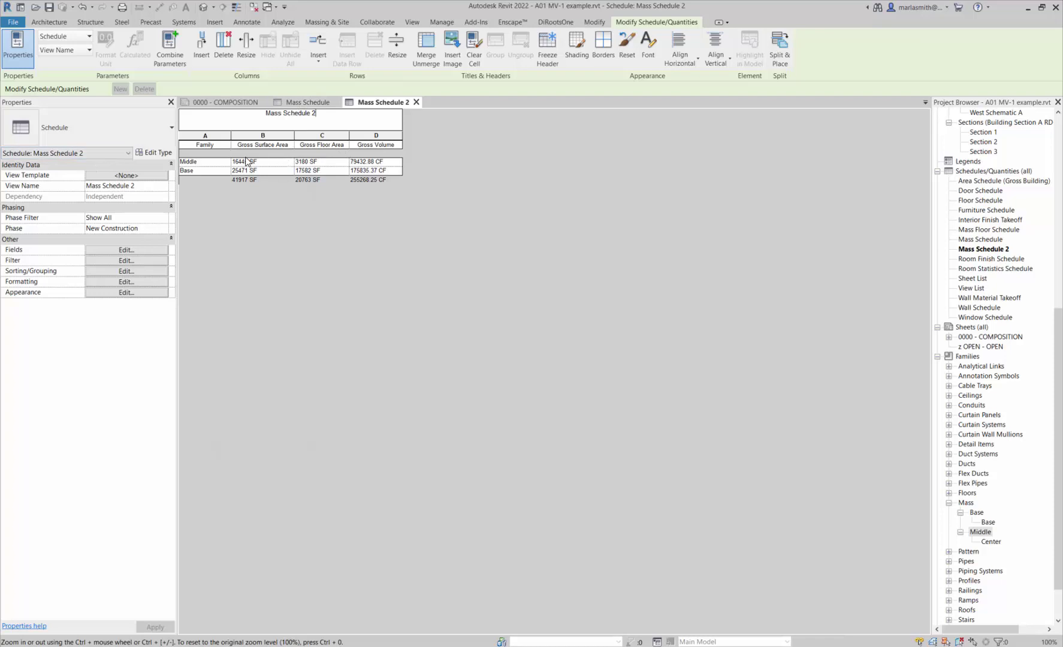
{"action": "left_click", "coordinate": [128, 293]}
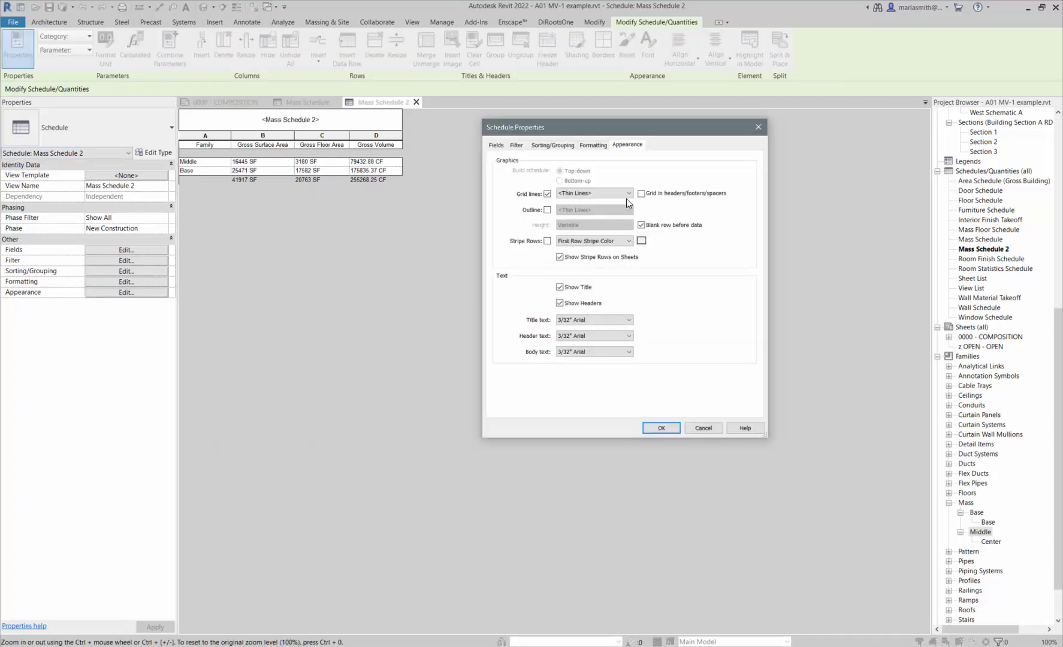
{"action": "left_click", "coordinate": [703, 429]}
- Assign the Schedule CG GrayS view template to Mass Schedule 2 and close the schedule view
{"action": "left_click", "coordinate": [126, 175]}
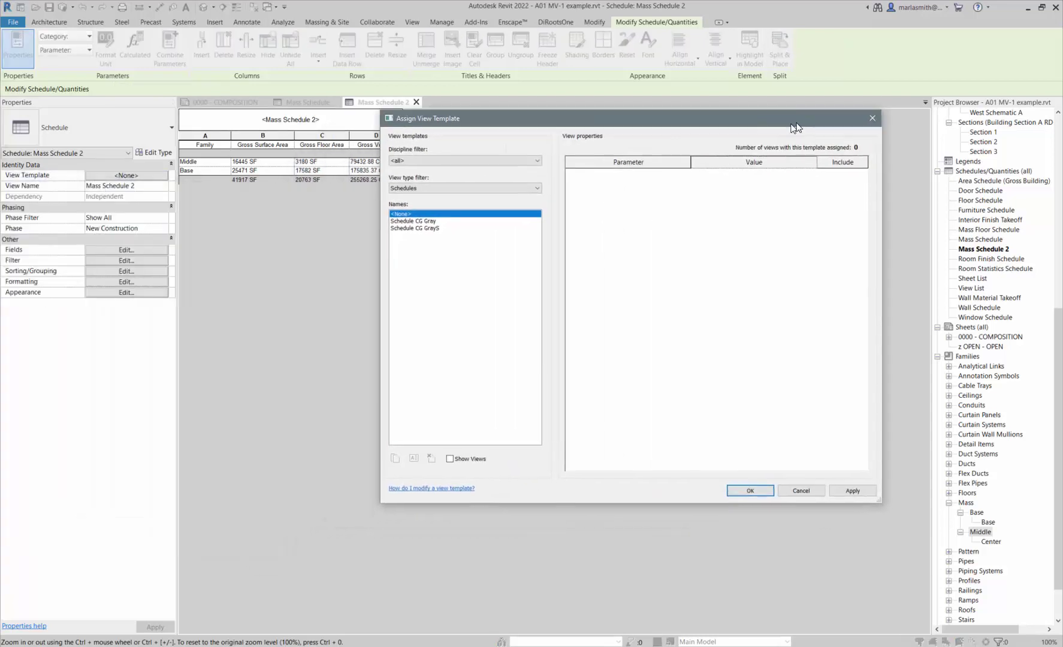
{"action": "left_click", "coordinate": [432, 228]}
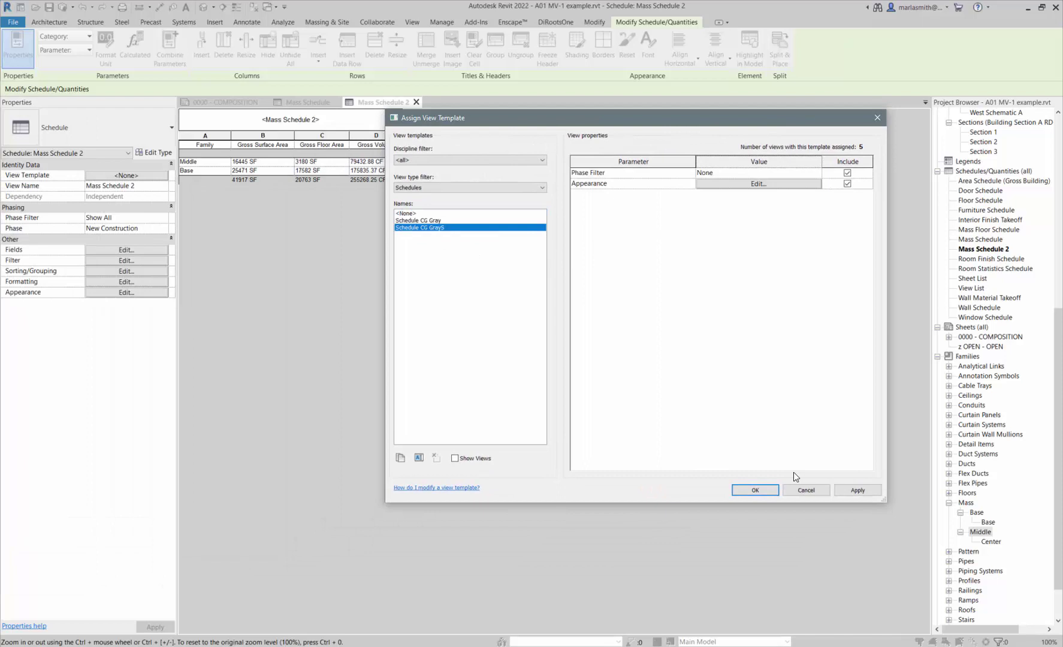
{"action": "left_click", "coordinate": [755, 490]}
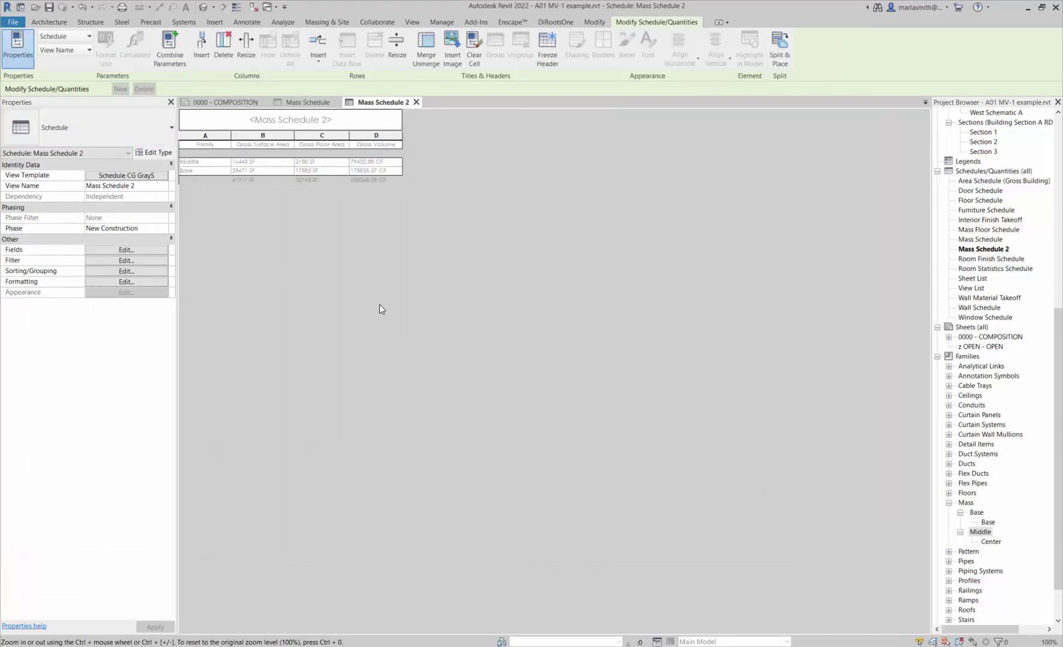
{"action": "left_click", "coordinate": [416, 101]}
- Place Mass Schedule 2 on the COMPOSITION sheet, just above the existing Mass Schedule
{"action": "scroll", "coordinate": [977, 462], "scroll_direction": "down", "scroll_amount": 2}
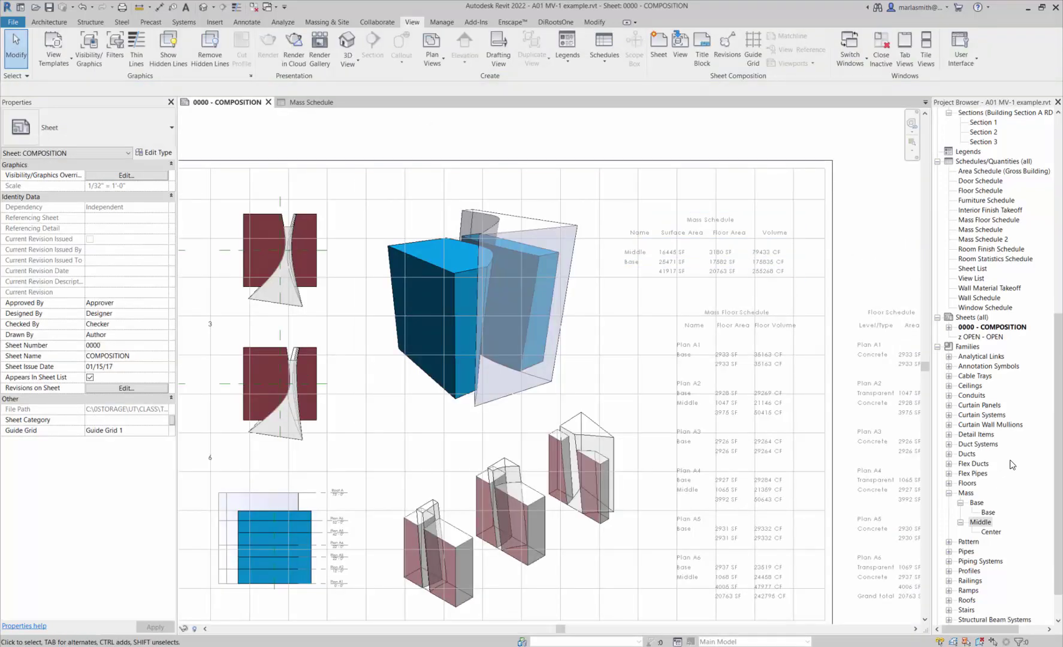
{"action": "scroll", "coordinate": [965, 403], "scroll_direction": "up", "scroll_amount": 5}
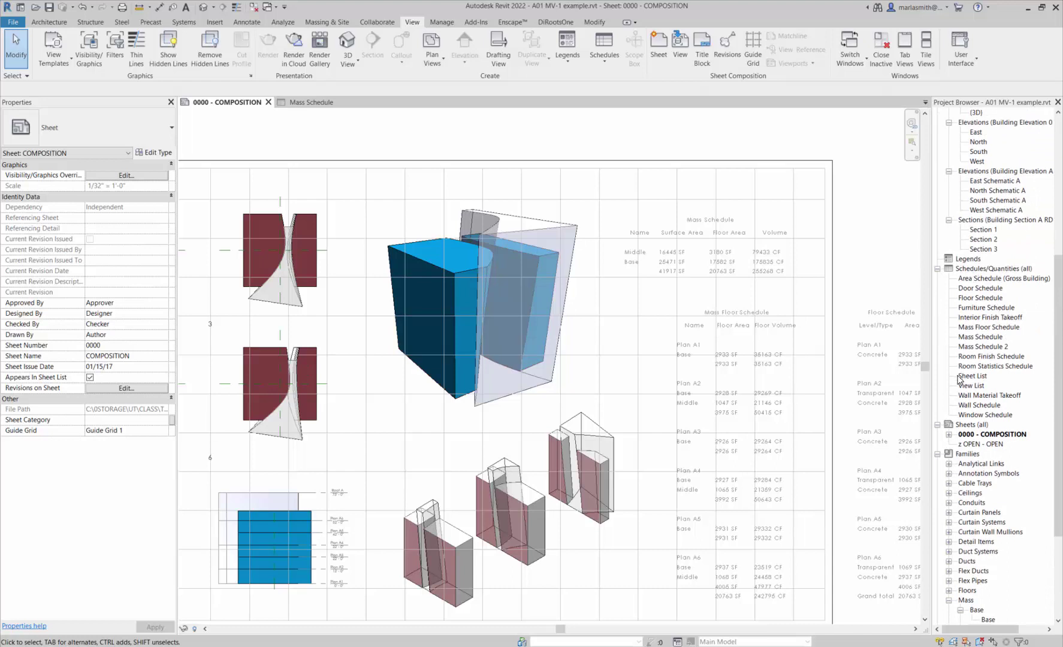
{"action": "left_click", "coordinate": [987, 348]}
{"action": "left_click_drag", "start_coordinate": [741, 180], "coordinate": [680, 142]}
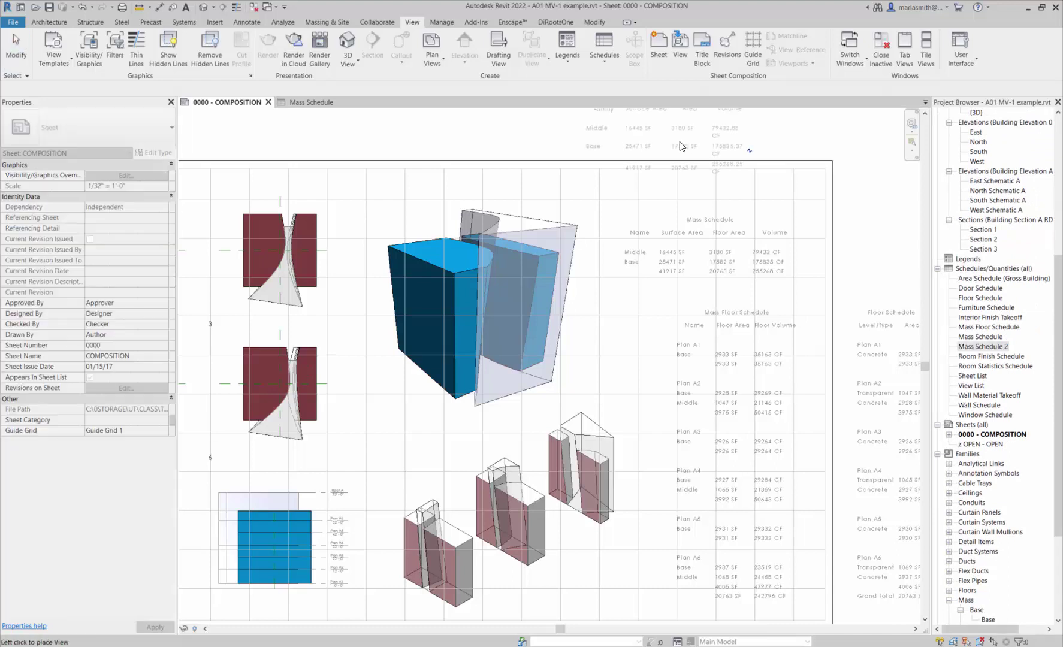
{"action": "left_click", "coordinate": [696, 153]}
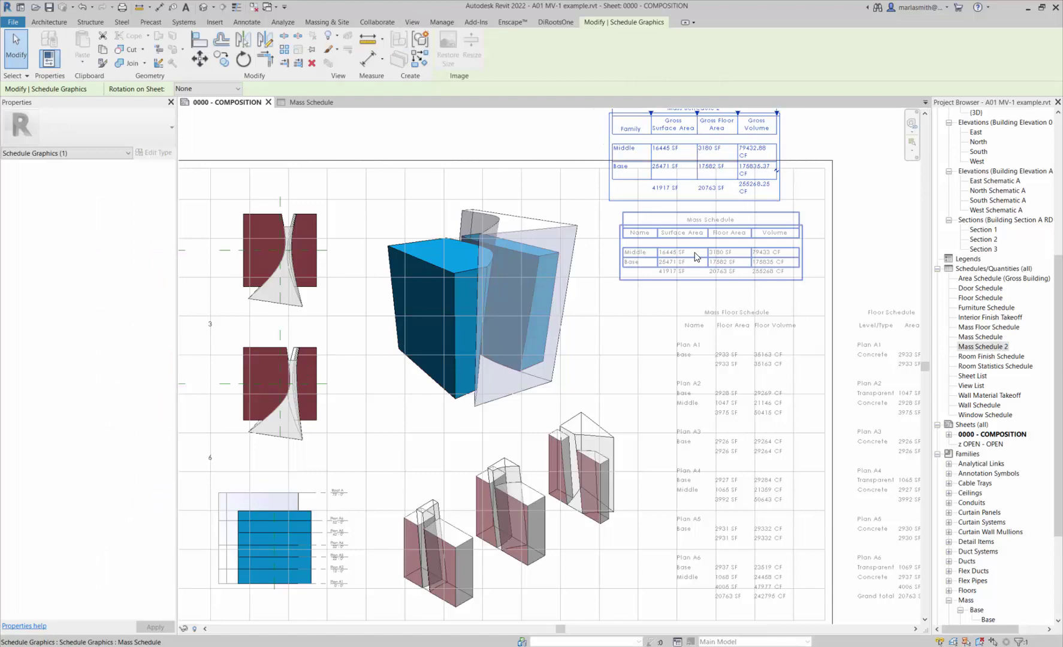
- Widen the Gross Volume, Gross Floor Area and Gross Surface Area columns of Mass Schedule 2 on the sheet
{"action": "scroll", "coordinate": [774, 174], "scroll_direction": "up", "scroll_amount": 5}
{"action": "middle_click_drag", "start_coordinate": [779, 140], "coordinate": [755, 268]}
{"action": "scroll", "coordinate": [755, 268], "scroll_direction": "up", "scroll_amount": 1}
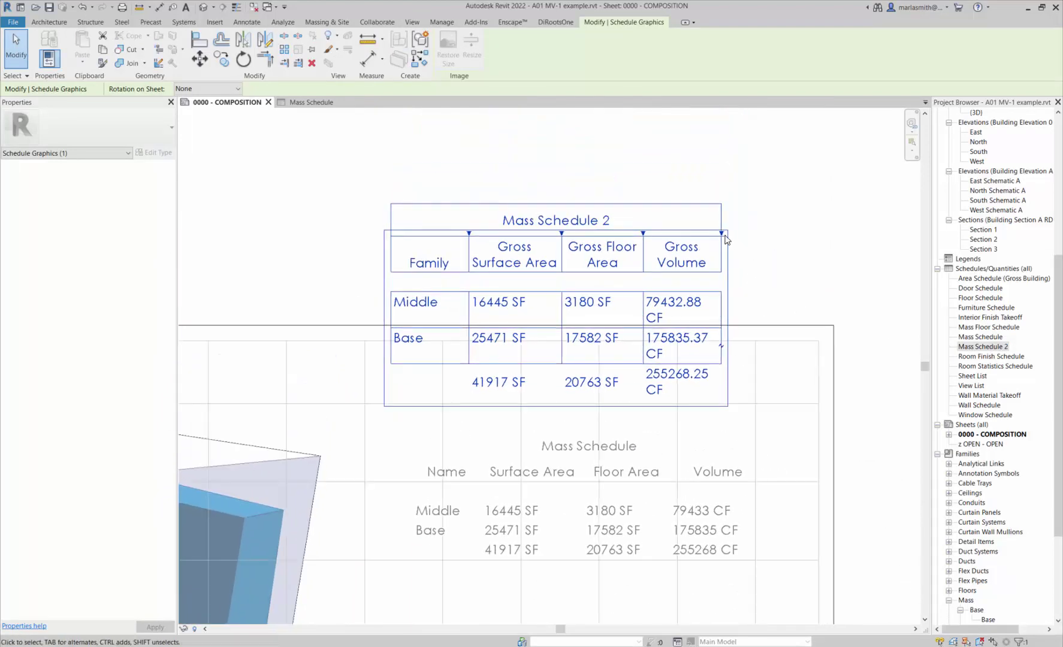
{"action": "left_click_drag", "start_coordinate": [723, 234], "coordinate": [752, 235]}
{"action": "left_click_drag", "start_coordinate": [643, 233], "coordinate": [675, 233]}
{"action": "left_click_drag", "start_coordinate": [558, 235], "coordinate": [580, 234]}
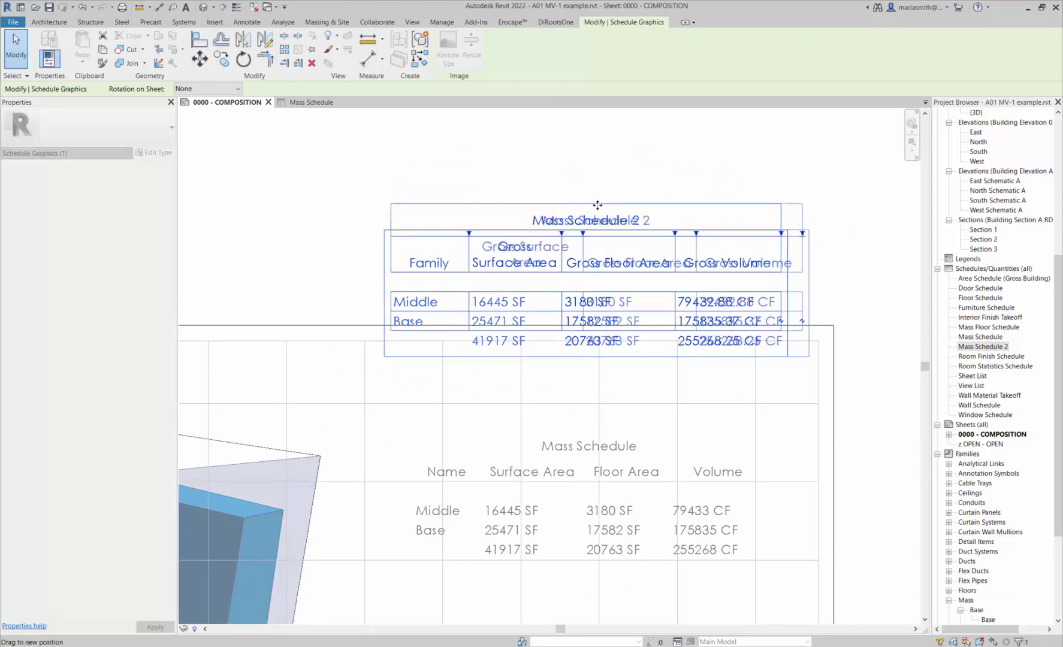
- Delete the placed Mass Schedule 2 from the COMPOSITION sheet
{"action": "left_click", "coordinate": [839, 248]}
{"action": "scroll", "coordinate": [527, 273], "scroll_direction": "down", "scroll_amount": 4}
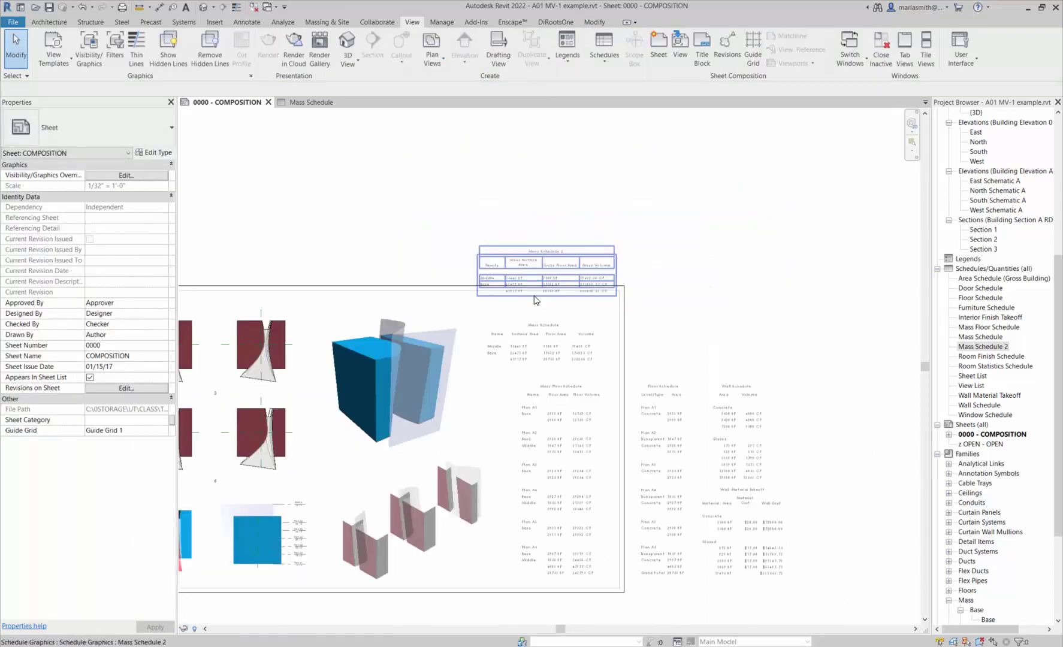
{"action": "left_click", "coordinate": [555, 279]}
{"action": "key", "text": "Escape"}
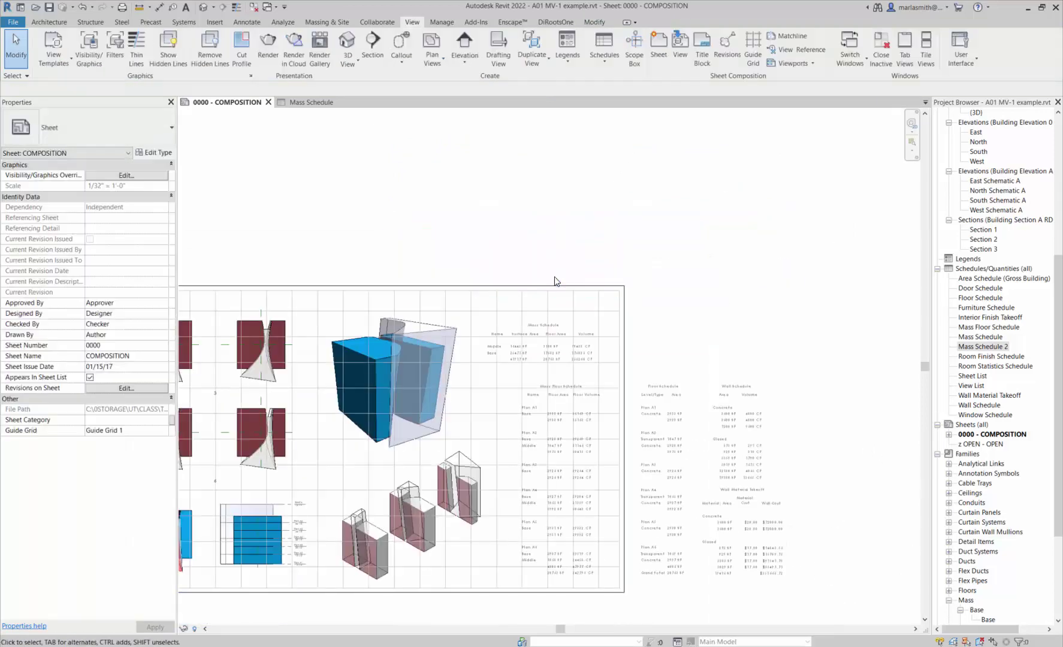
- Create a new building component schedule for the Mass Floor category in the New Construction phase
{"action": "scroll", "coordinate": [554, 432], "scroll_direction": "up", "scroll_amount": 4}
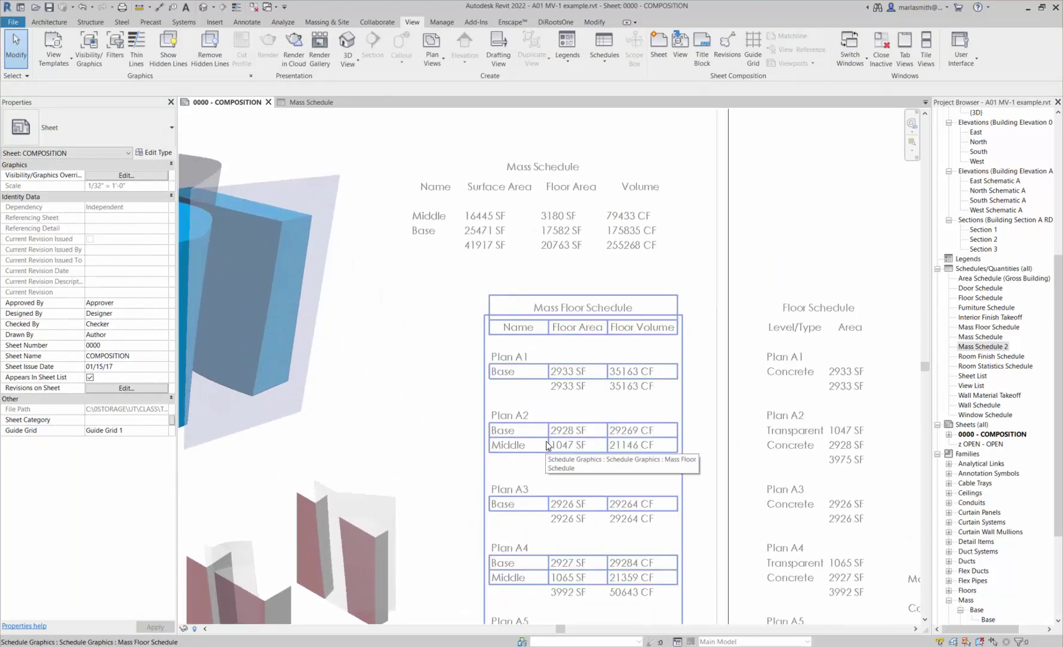
{"action": "scroll", "coordinate": [540, 309], "scroll_direction": "down", "scroll_amount": 2}
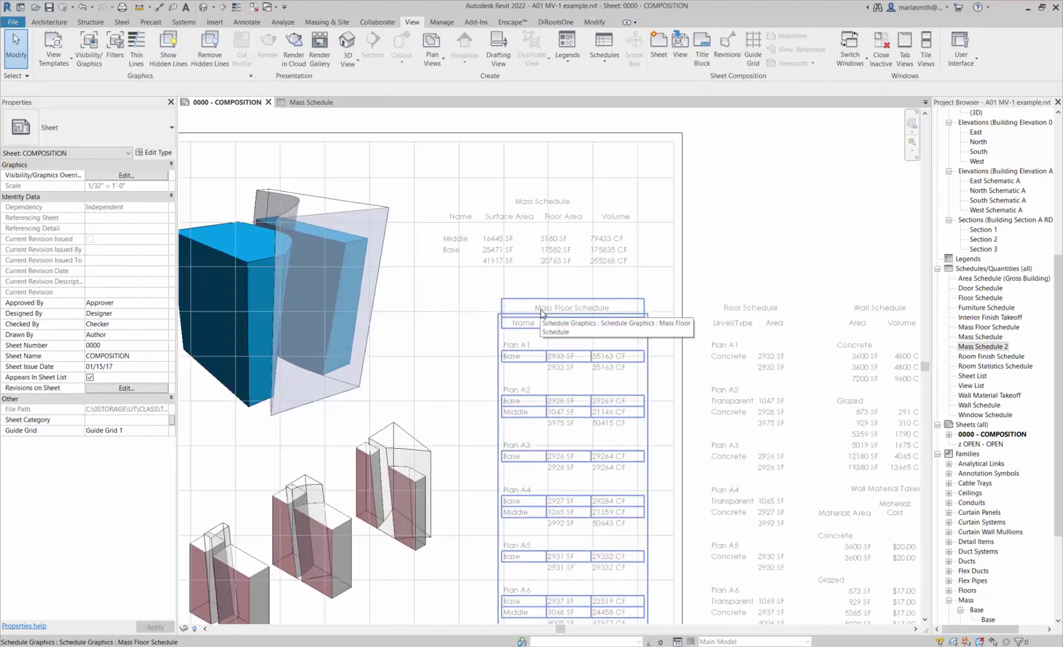
{"action": "scroll", "coordinate": [558, 293], "scroll_direction": "down", "scroll_amount": 2}
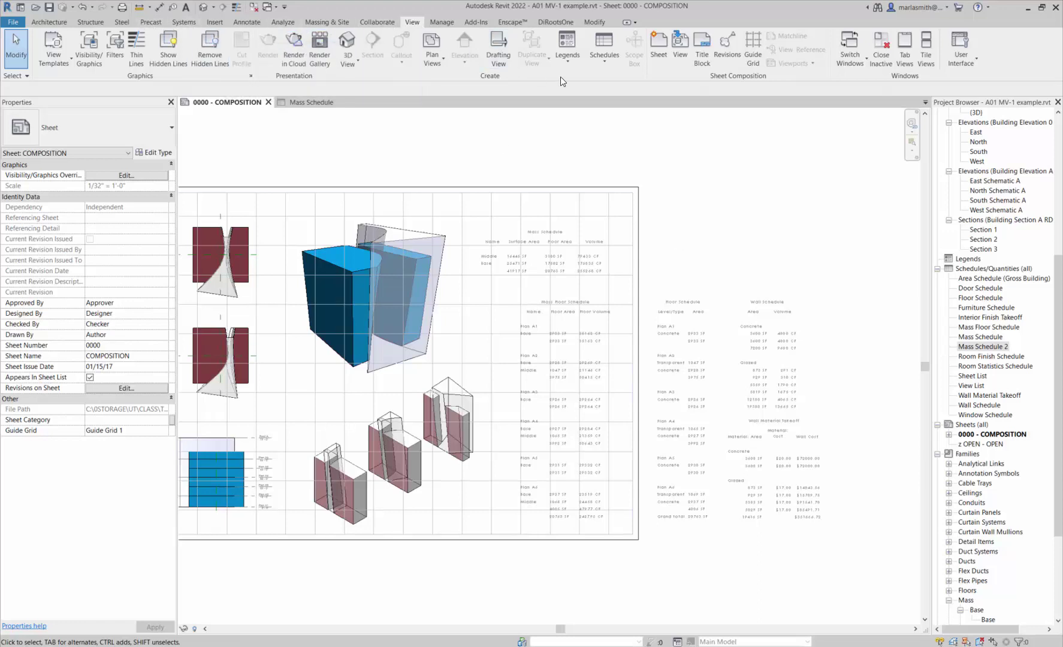
{"action": "left_click", "coordinate": [605, 61]}
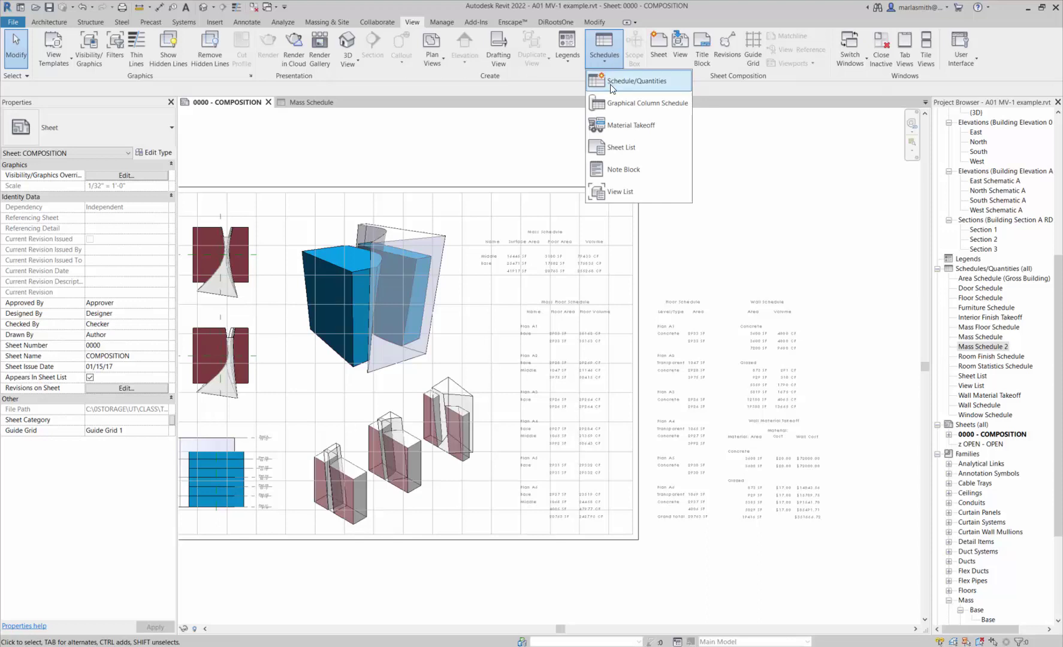
{"action": "left_click", "coordinate": [609, 81]}
{"action": "left_click_drag", "start_coordinate": [551, 208], "coordinate": [545, 250]}
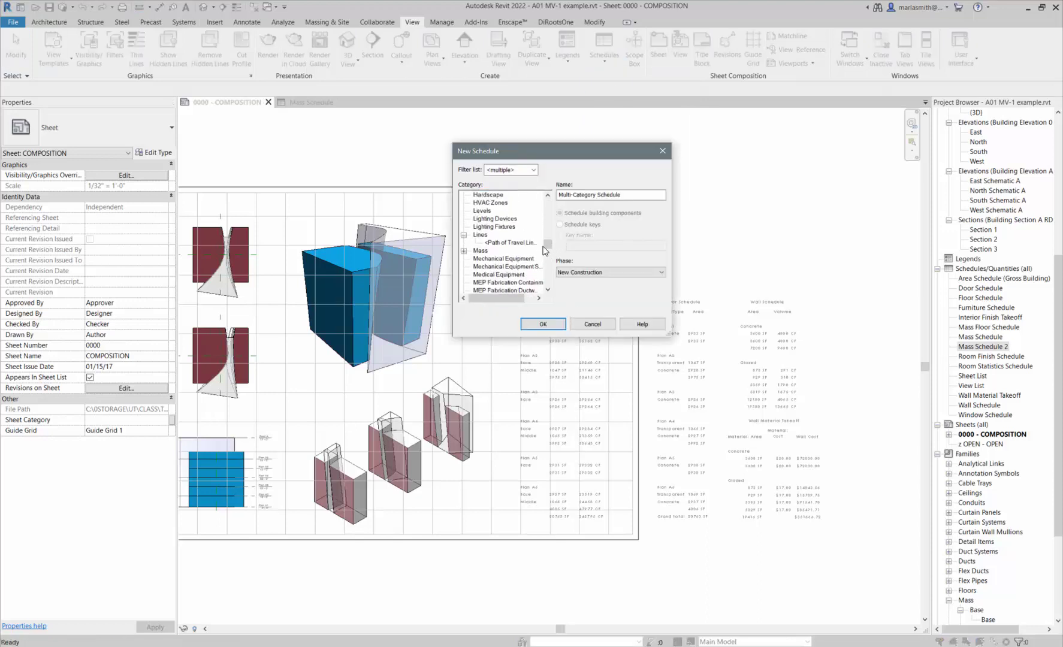
{"action": "left_click", "coordinate": [465, 252]}
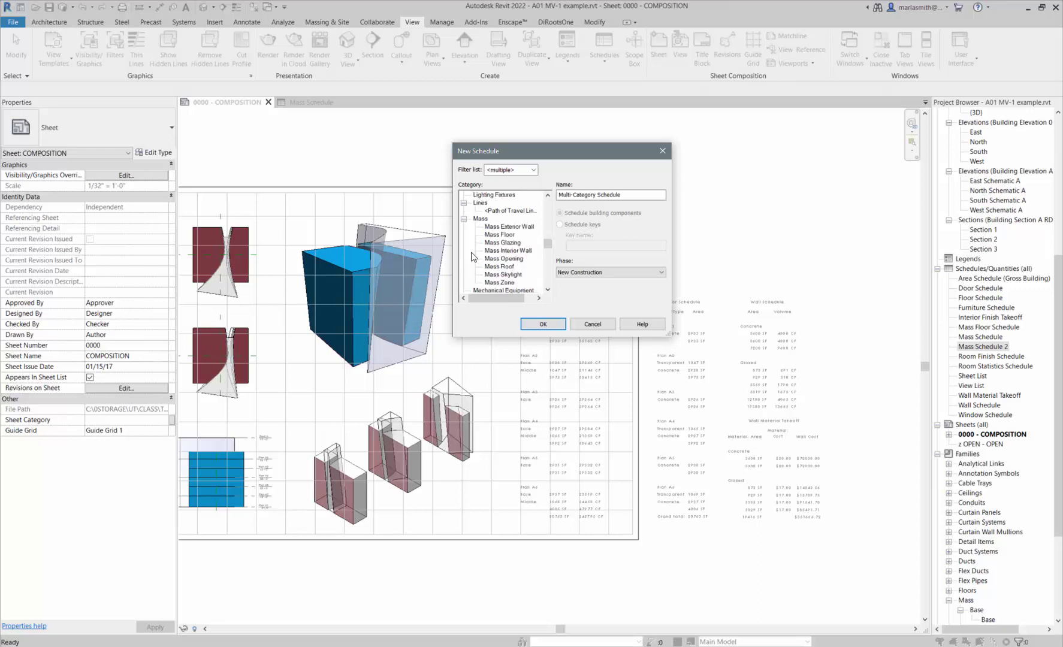
{"action": "left_click", "coordinate": [499, 235]}
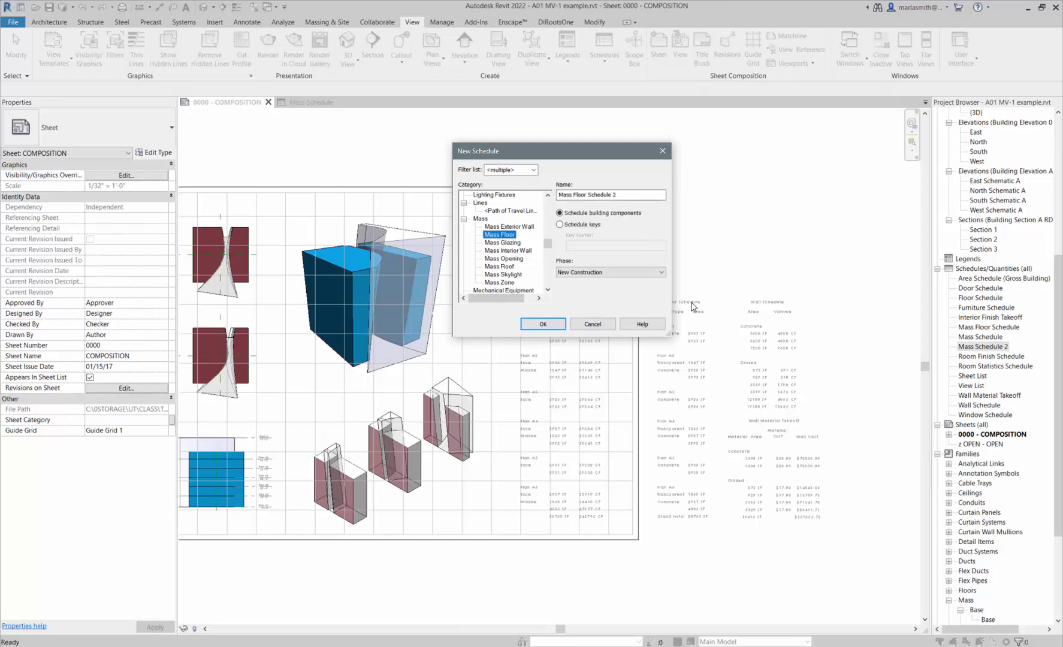
{"action": "left_click", "coordinate": [535, 328]}
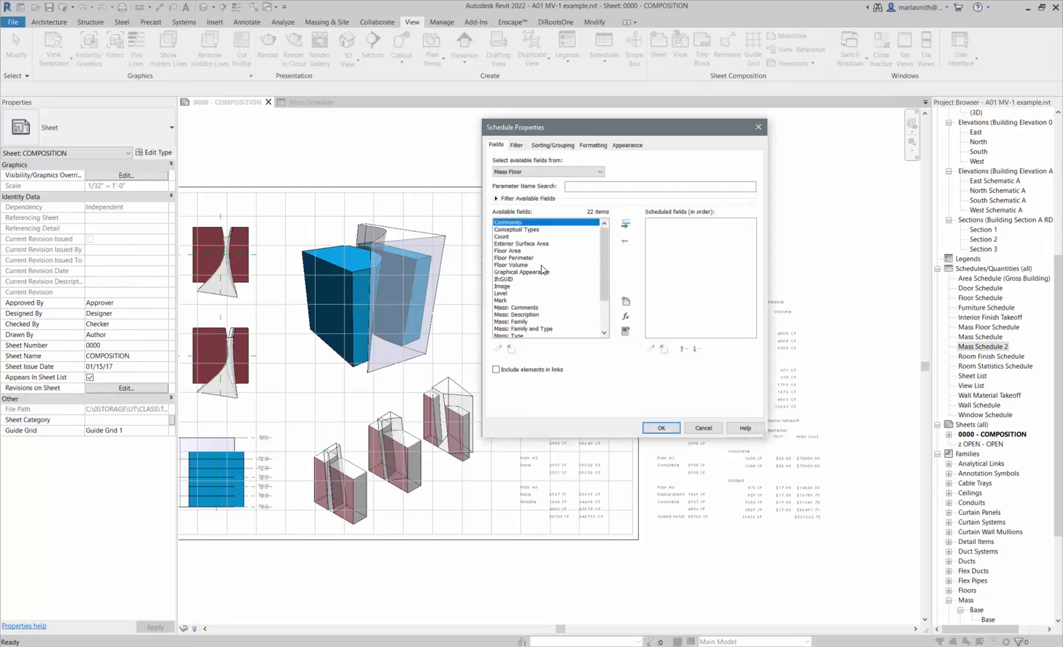
- Add the Mass: Family, Floor Area and Level fields to the new mass floor schedule and generate it
{"action": "left_click_drag", "start_coordinate": [667, 135], "coordinate": [448, 180]}
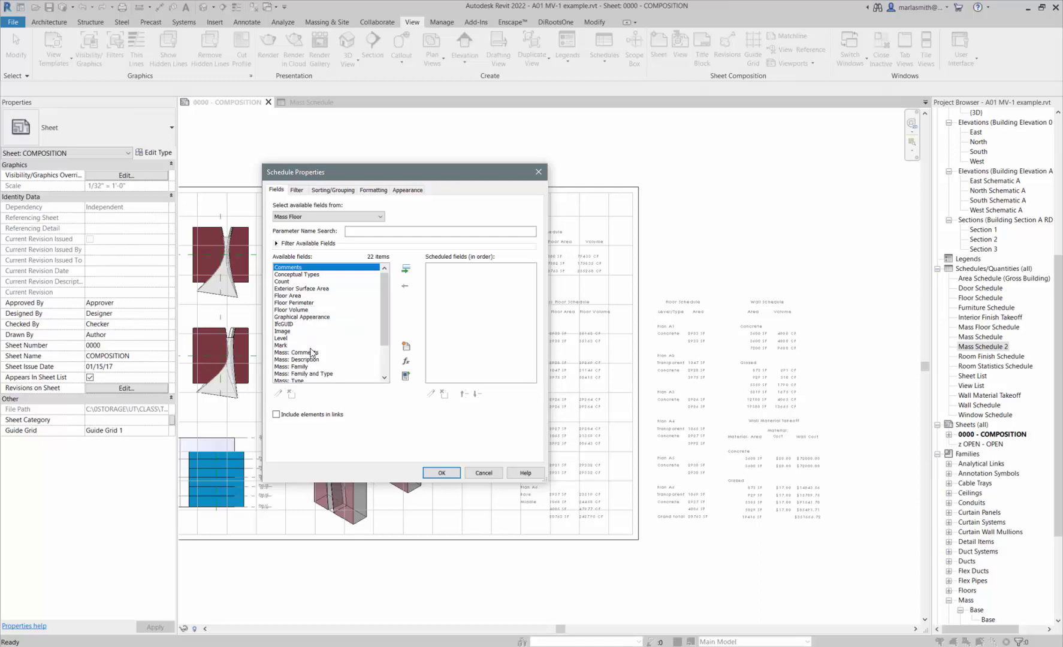
{"action": "left_click", "coordinate": [301, 367]}
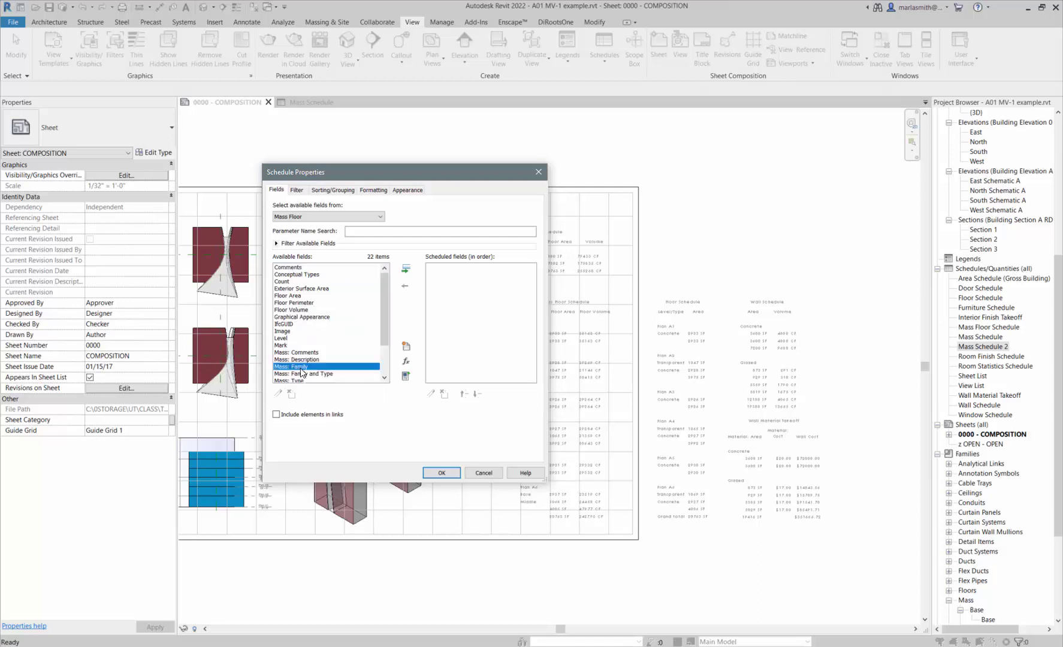
{"action": "left_click", "coordinate": [405, 269]}
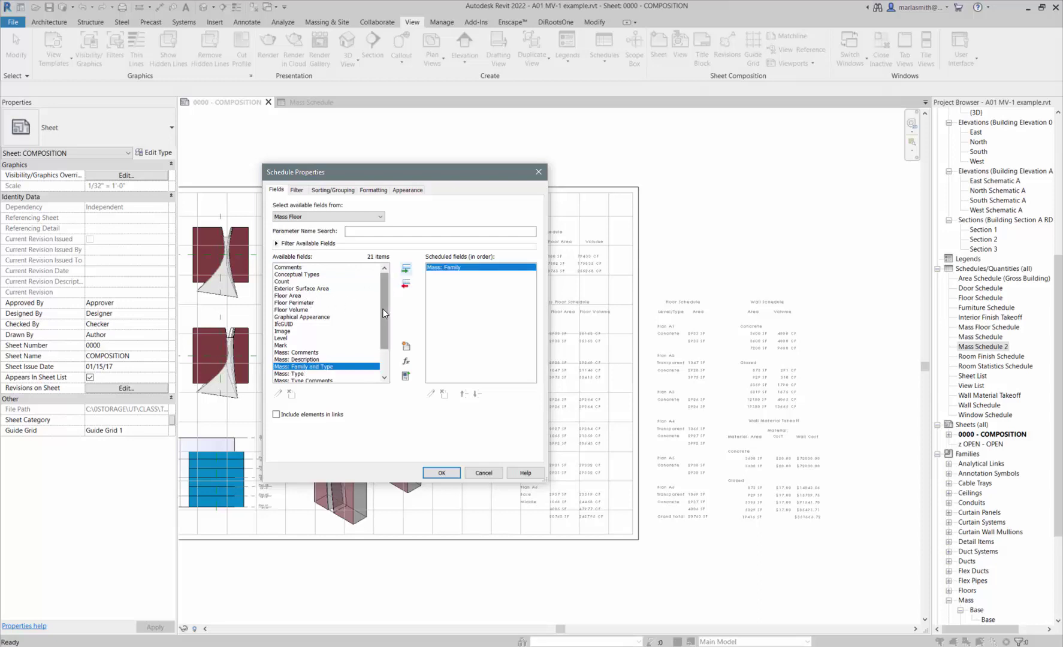
{"action": "left_click", "coordinate": [293, 297]}
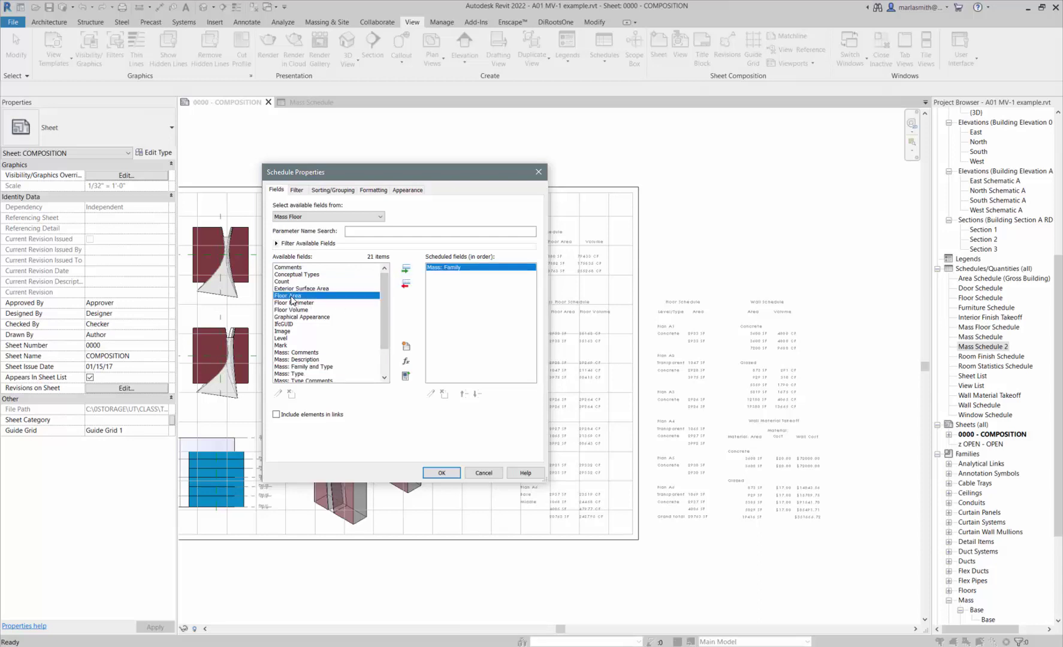
{"action": "left_click", "coordinate": [406, 270]}
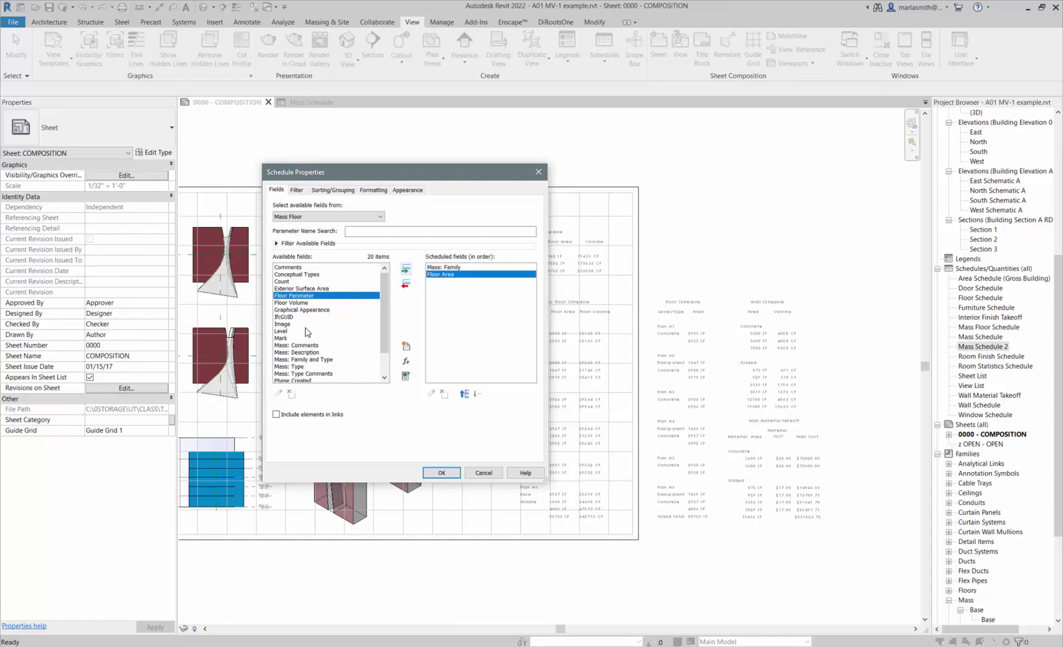
{"action": "left_click", "coordinate": [285, 333]}
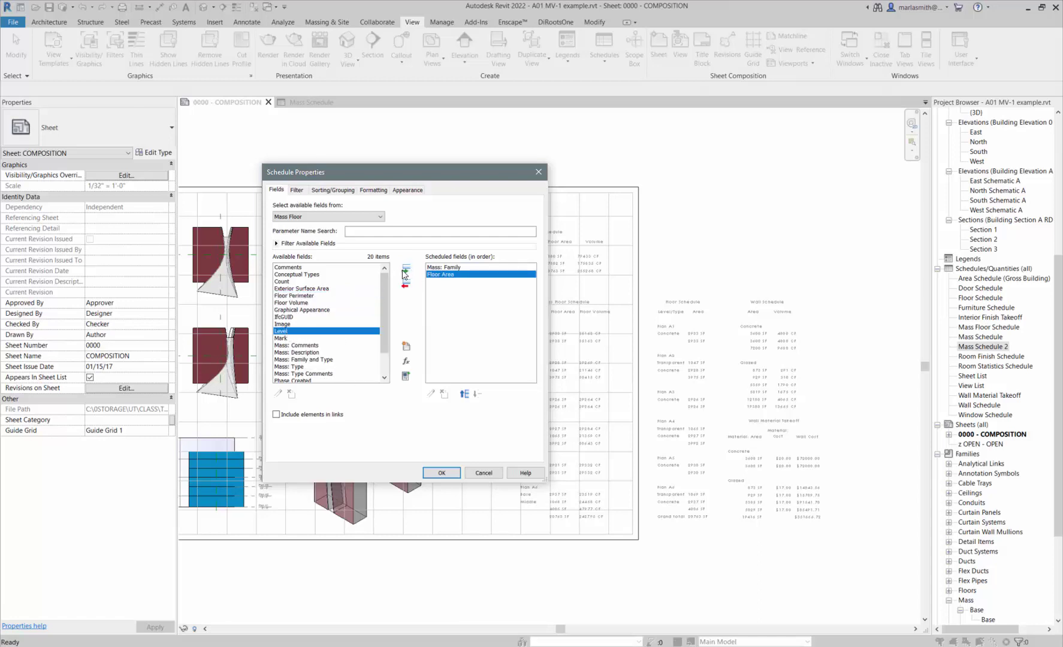
{"action": "left_click", "coordinate": [406, 271]}
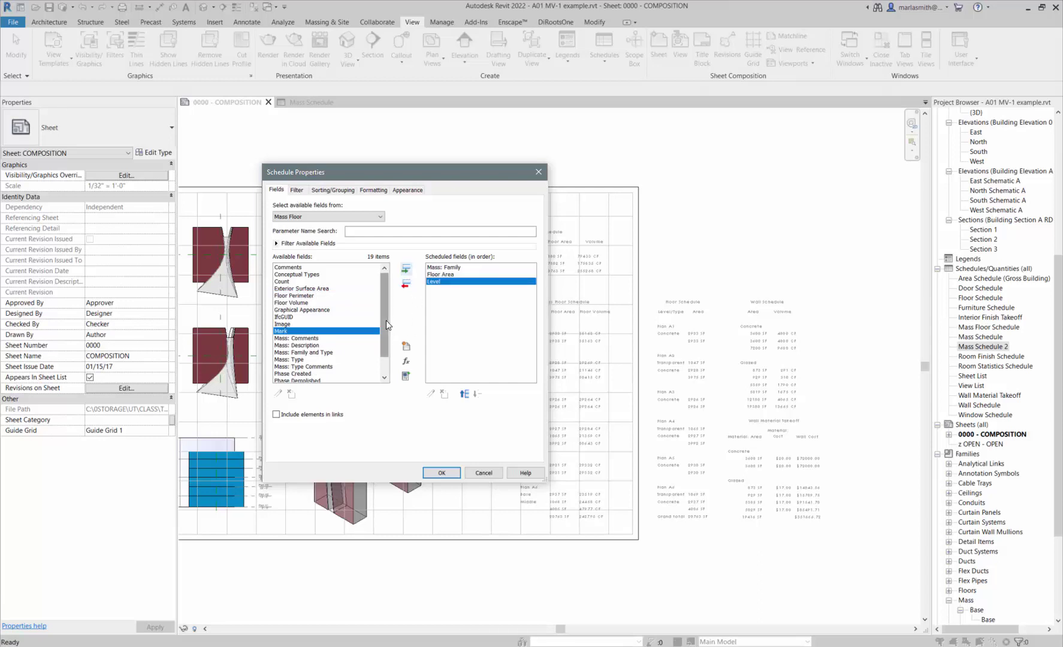
{"action": "left_click_drag", "start_coordinate": [388, 318], "coordinate": [384, 336]}
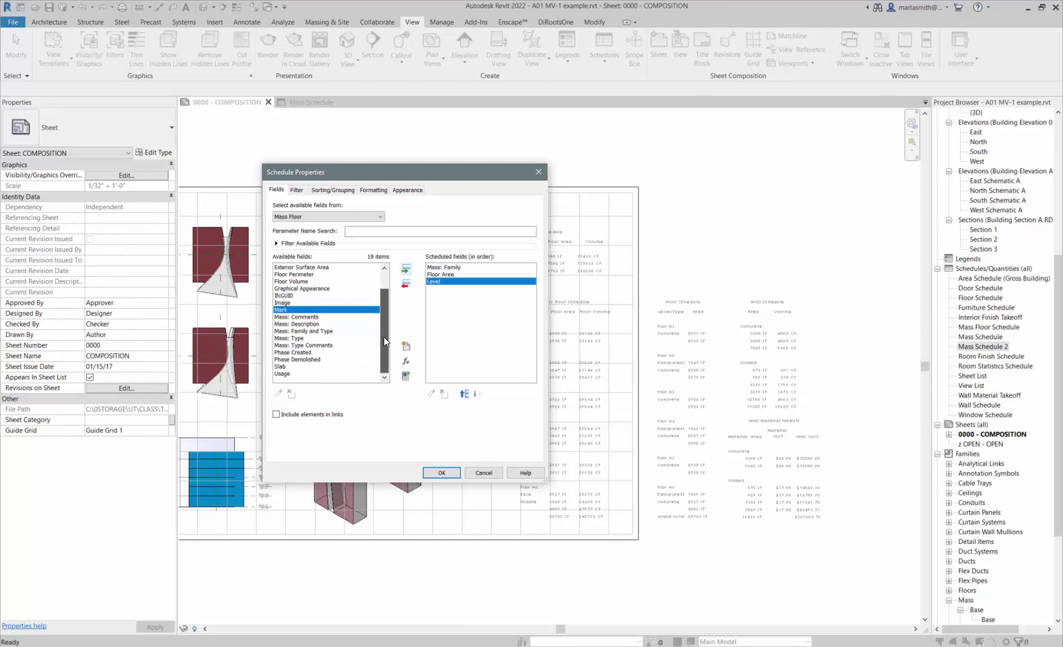
{"action": "left_click_drag", "start_coordinate": [384, 345], "coordinate": [384, 343]}
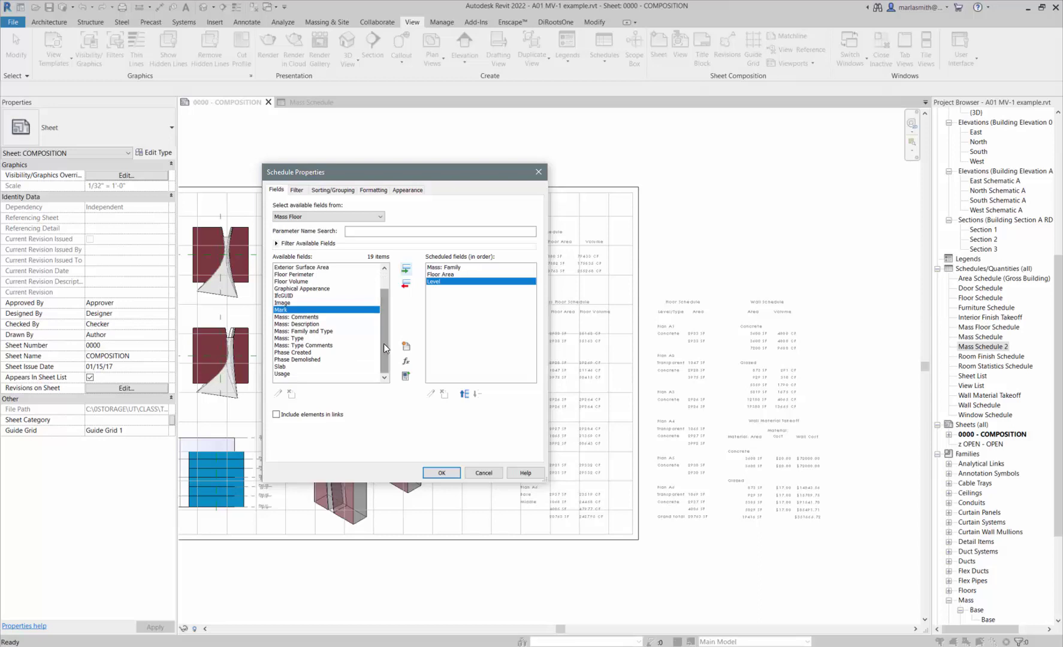
{"action": "left_click", "coordinate": [444, 476]}
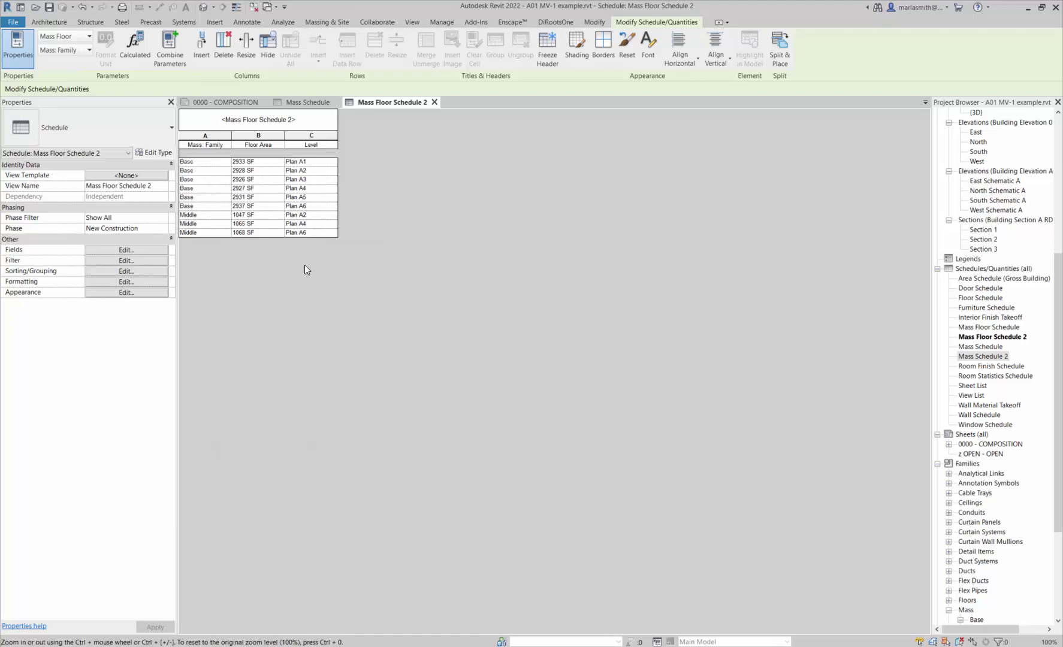
- Sort the mass floor schedule by Level with a header for each level, and hide the Level column
{"action": "left_click", "coordinate": [125, 272]}
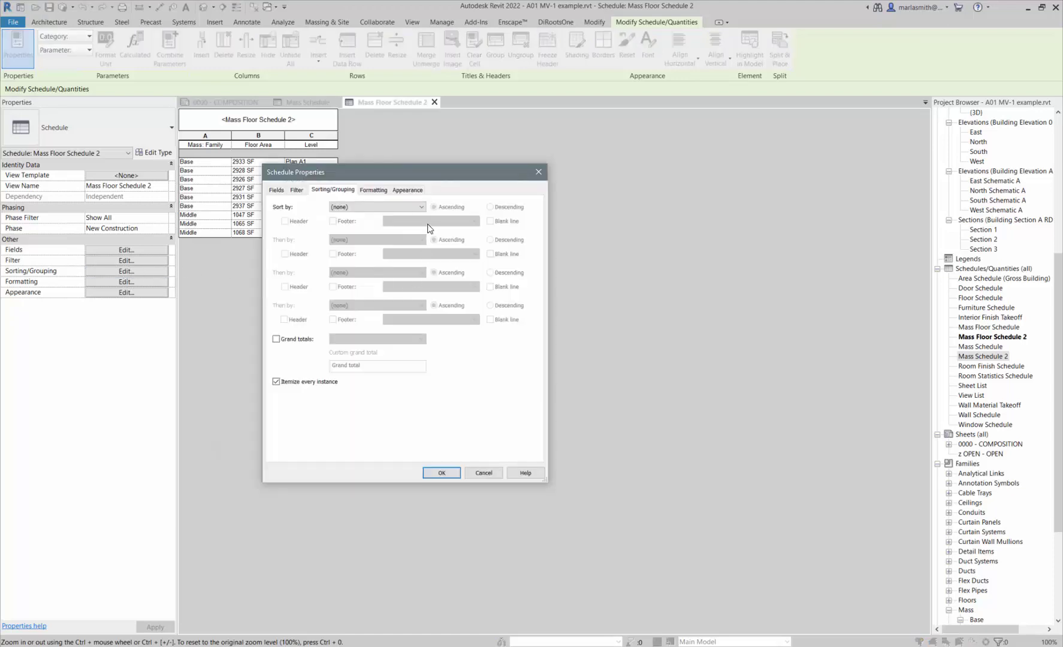
{"action": "left_click", "coordinate": [422, 206]}
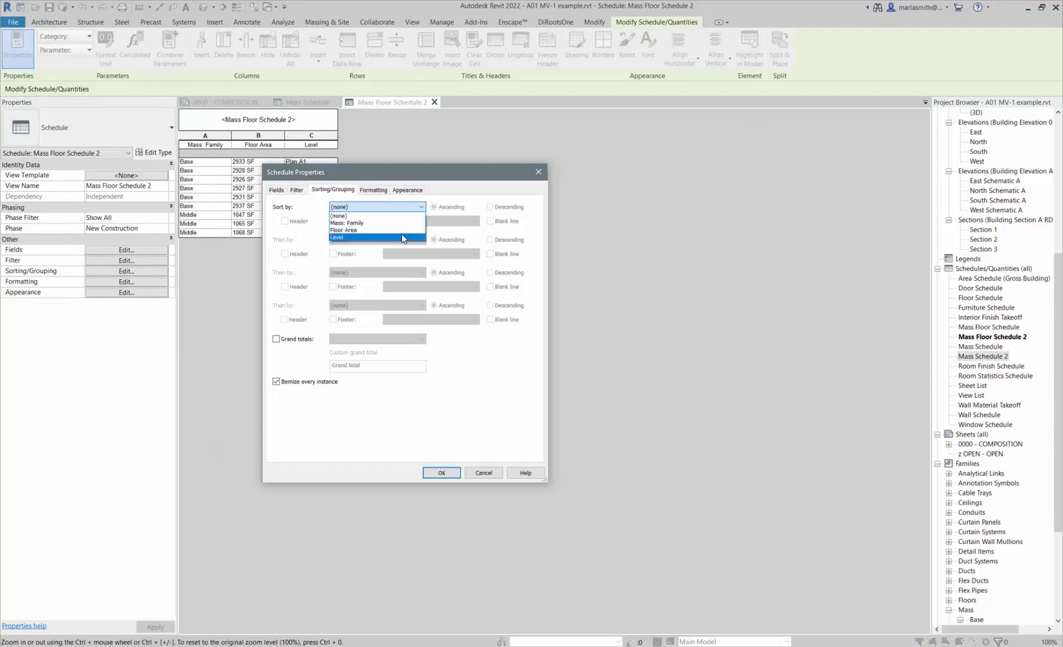
{"action": "left_click", "coordinate": [384, 239]}
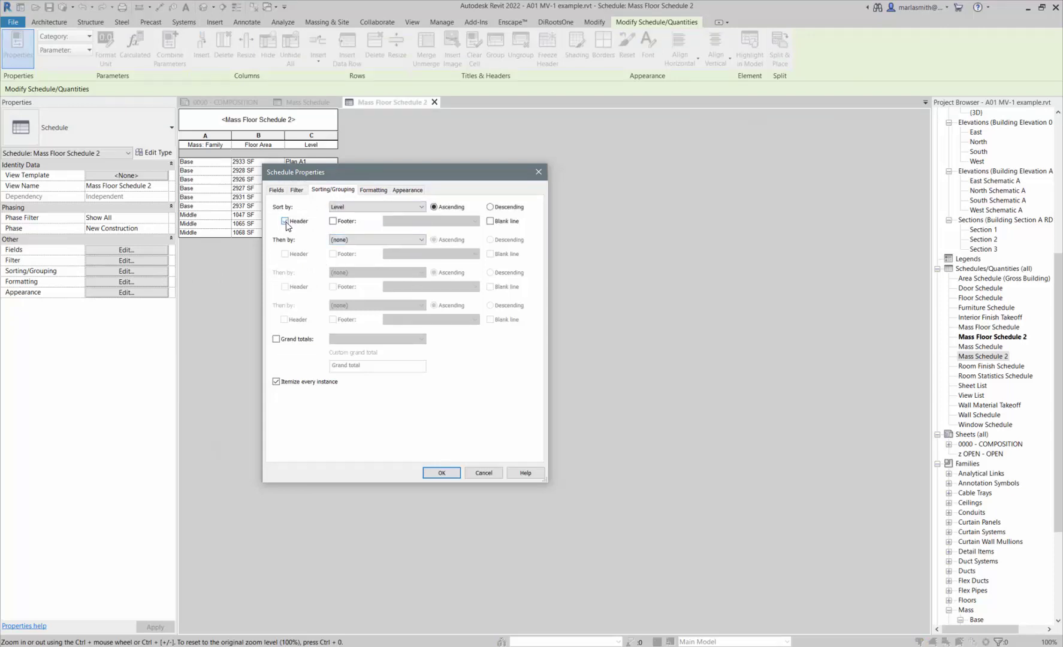
{"action": "left_click", "coordinate": [437, 474]}
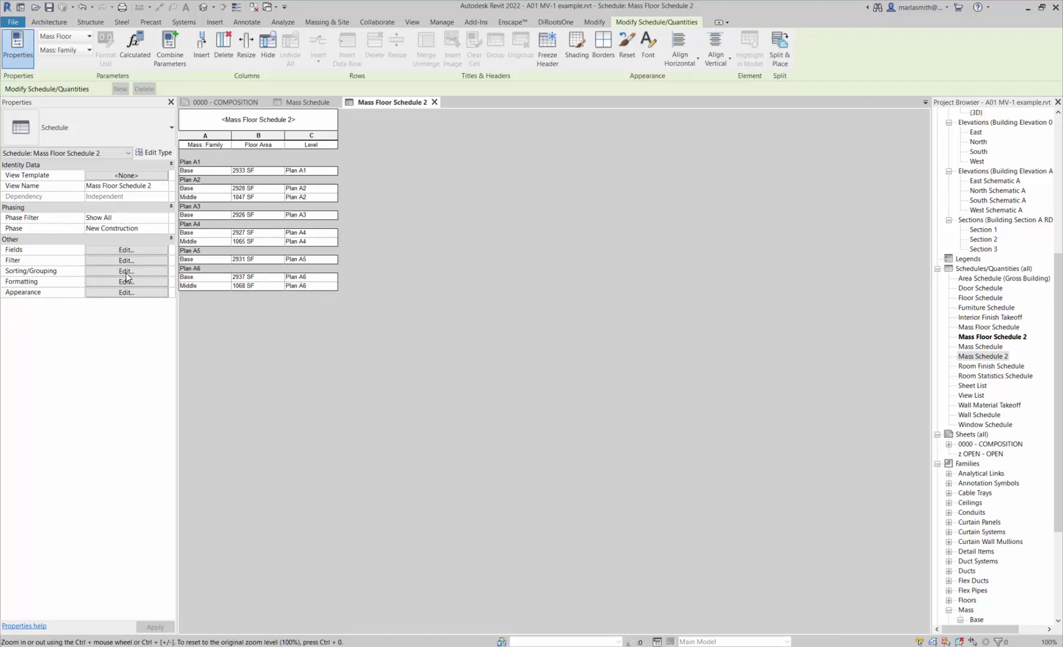
{"action": "left_click", "coordinate": [321, 135]}
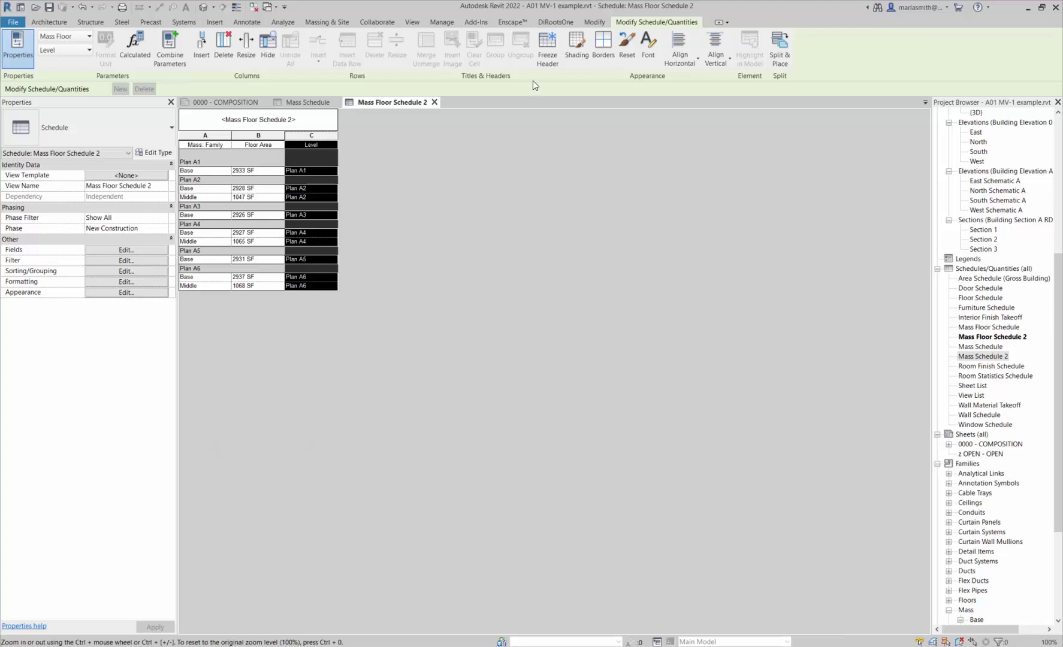
{"action": "left_click", "coordinate": [268, 43]}
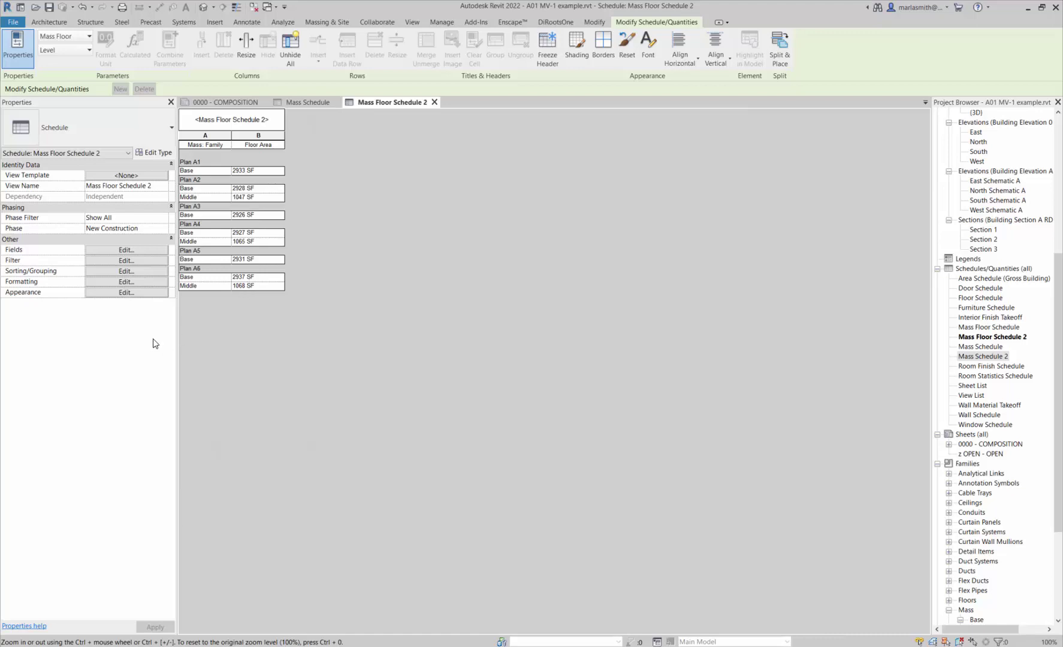
- Turn on grand totals and a footer for the Level groups, both set to Totals only
{"action": "left_click", "coordinate": [126, 272]}
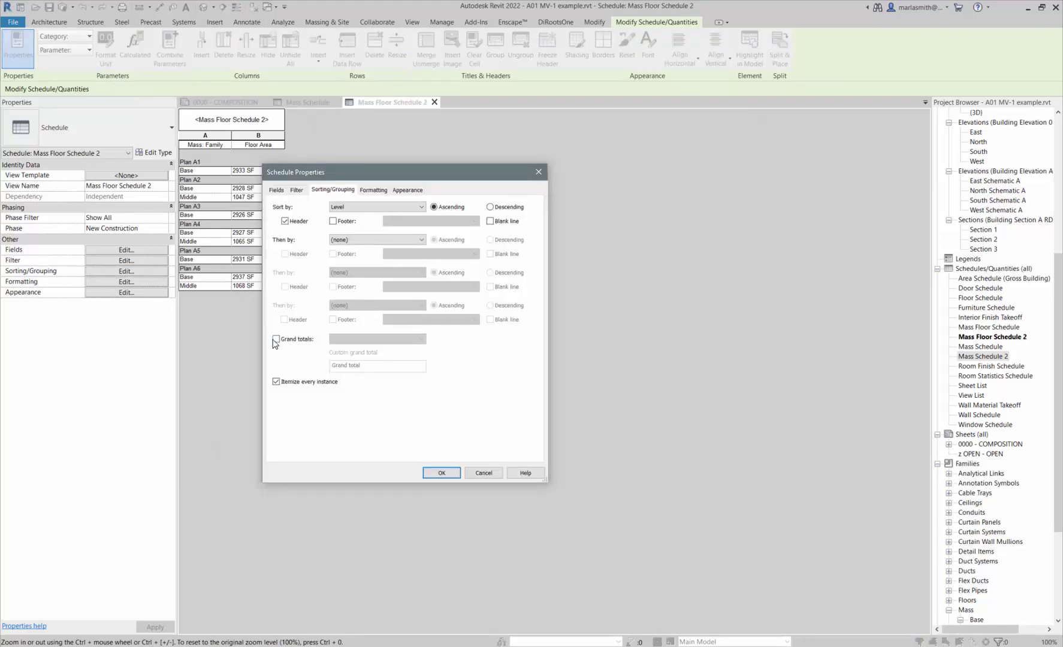
{"action": "left_click", "coordinate": [276, 339]}
{"action": "left_click", "coordinate": [407, 339]}
{"action": "left_click", "coordinate": [371, 370]}
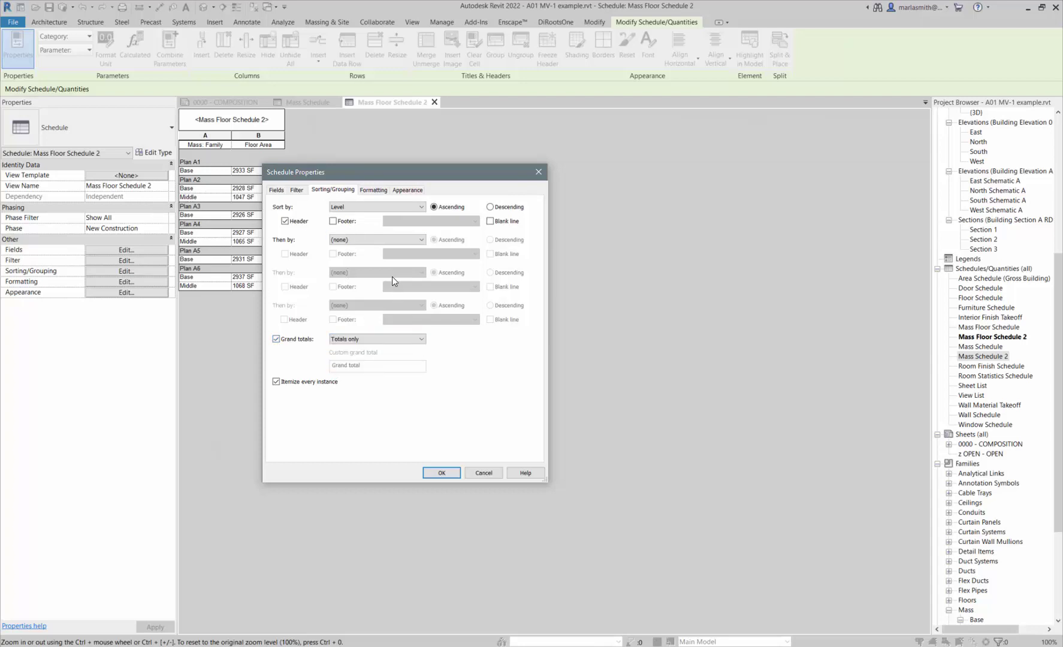
{"action": "left_click", "coordinate": [333, 221]}
{"action": "left_click", "coordinate": [431, 221]}
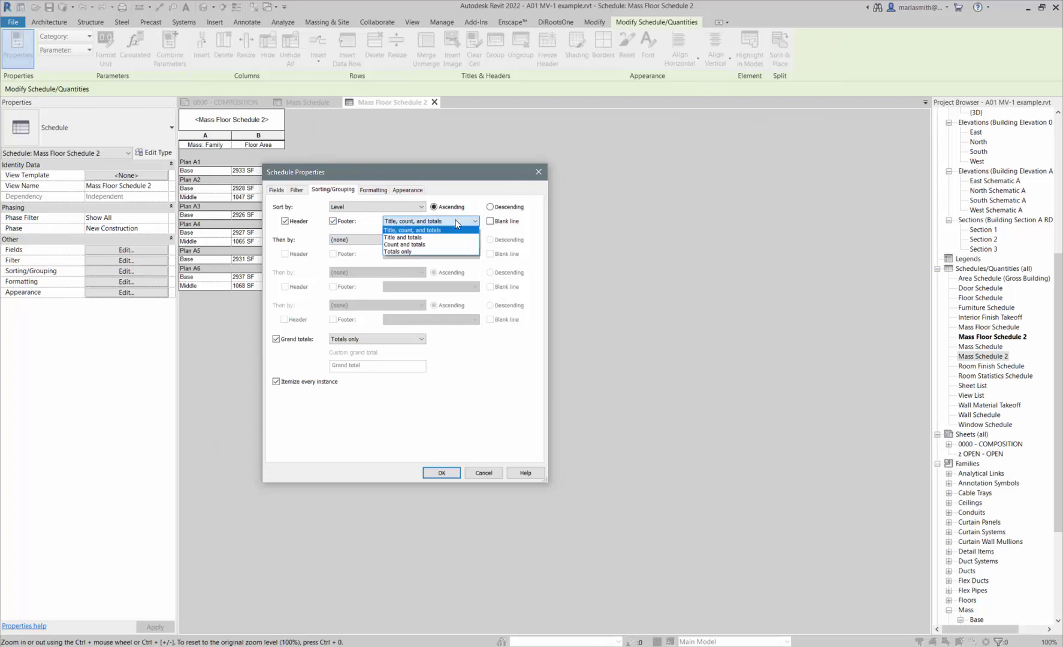
{"action": "left_click", "coordinate": [441, 254]}
{"action": "left_click", "coordinate": [441, 474]}
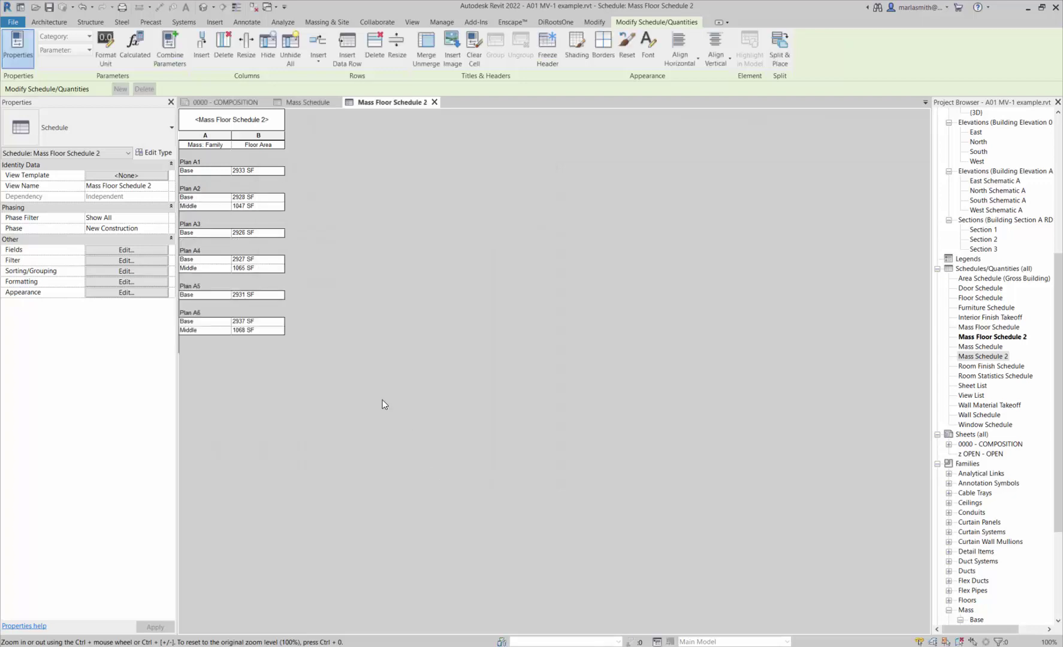
- Set the Floor Area field's formatting to Calculate totals
{"action": "left_click", "coordinate": [125, 282]}
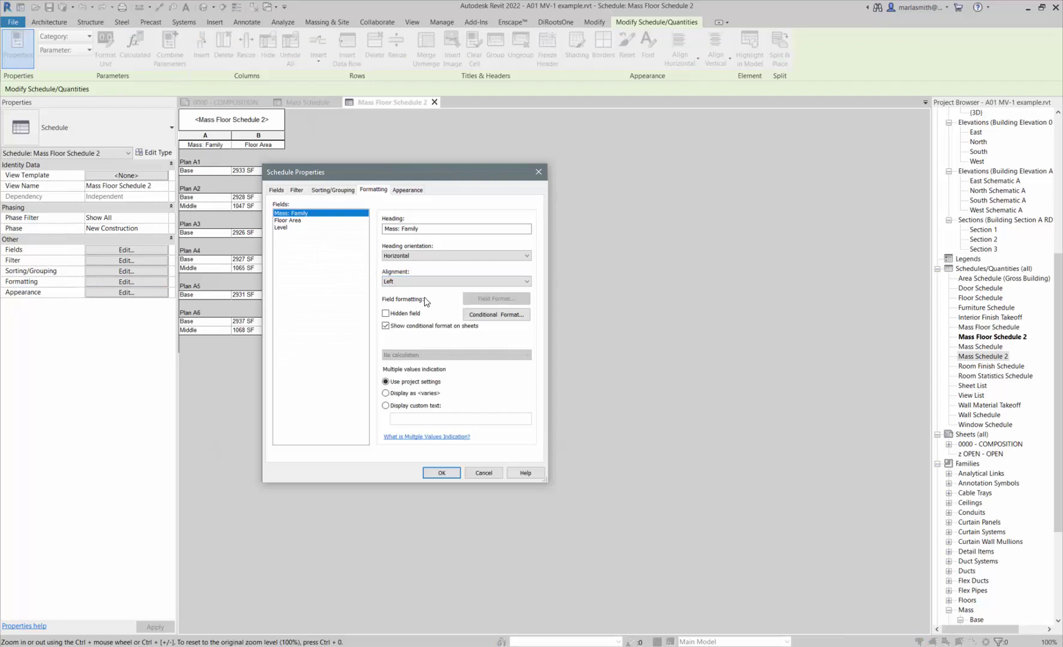
{"action": "left_click", "coordinate": [285, 220]}
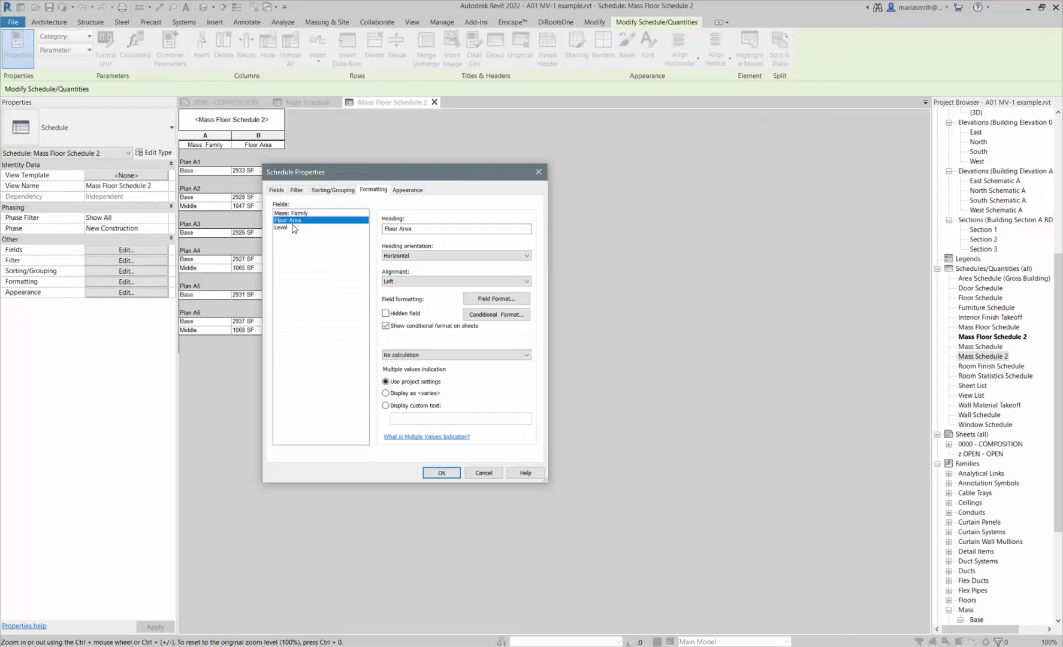
{"action": "left_click", "coordinate": [458, 355]}
{"action": "left_click", "coordinate": [458, 368]}
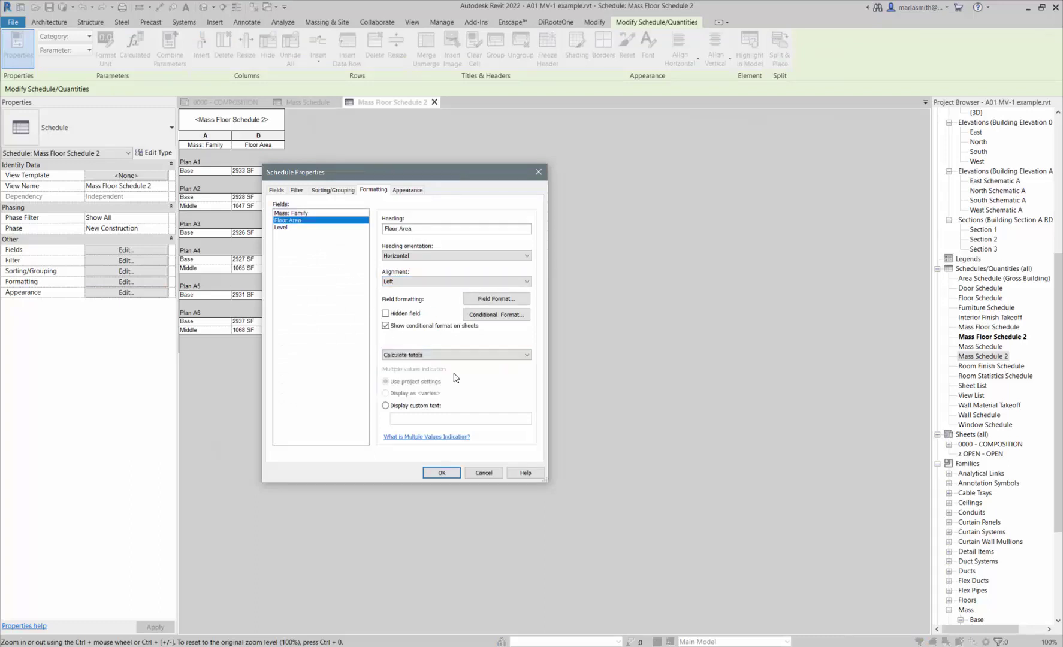
{"action": "left_click", "coordinate": [442, 473]}
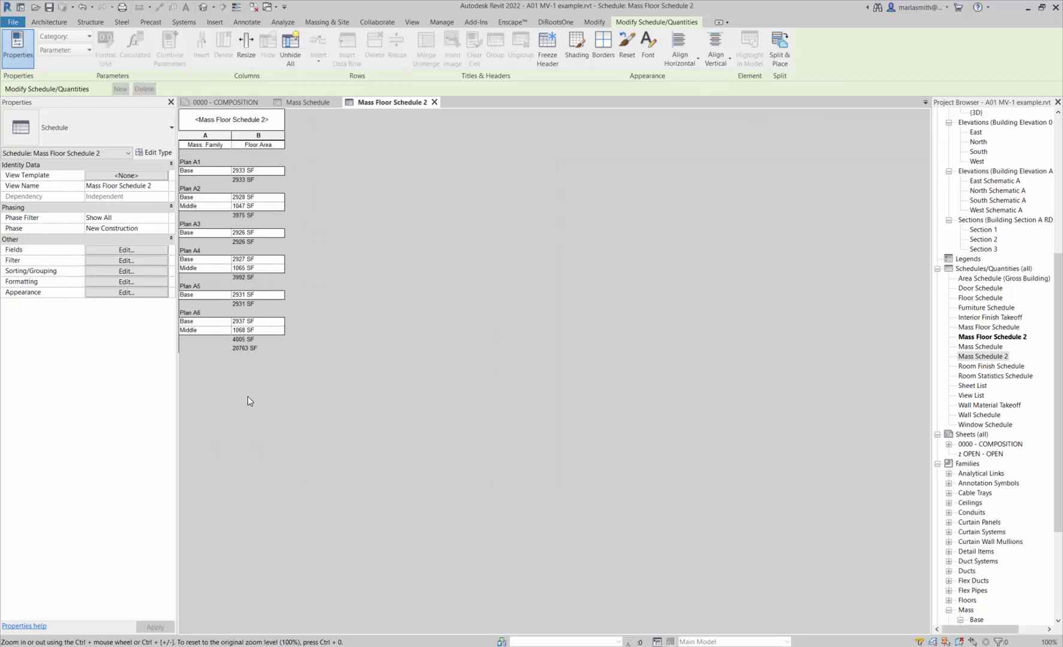
- Assign the Schedule CG GrayS view template to Mass Floor Schedule 2
{"action": "left_click", "coordinate": [114, 176]}
{"action": "left_click", "coordinate": [421, 228]}
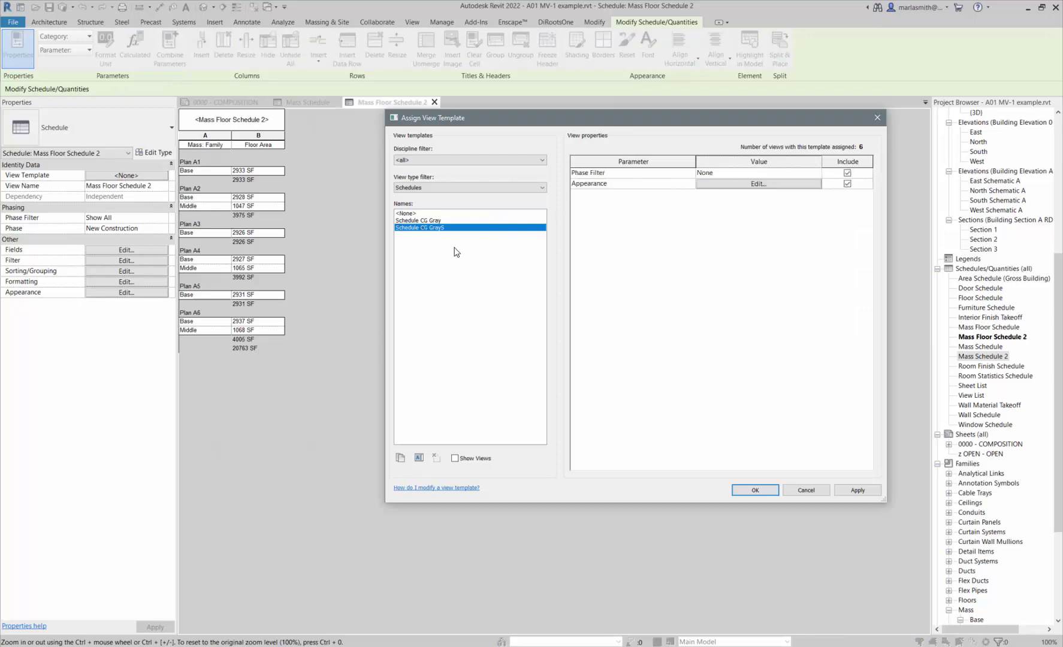
{"action": "left_click", "coordinate": [739, 490]}
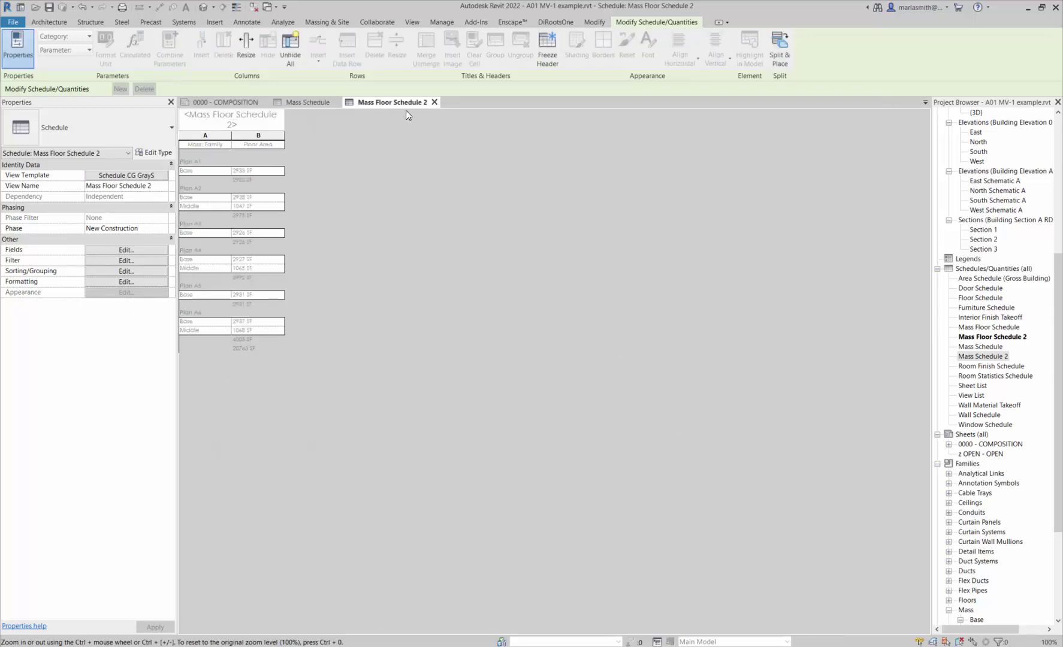
- Open the original Mass Floor Schedule from the COMPOSITION sheet, examine its scheduled fields, and close it without changes
{"action": "left_click", "coordinate": [250, 102]}
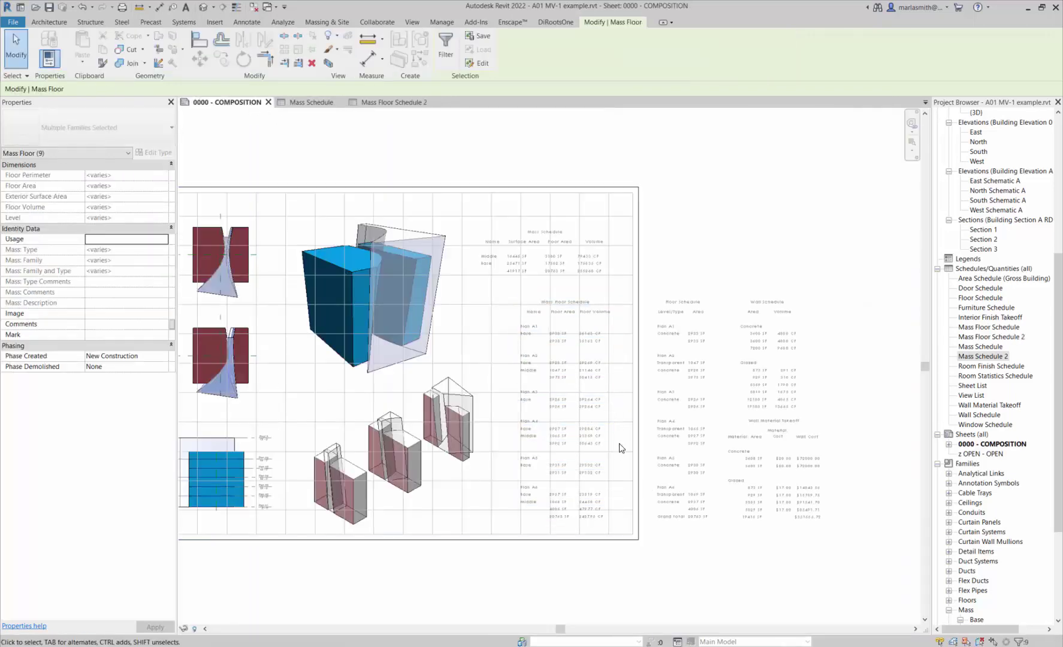
{"action": "scroll", "coordinate": [611, 432], "scroll_direction": "up", "scroll_amount": 2}
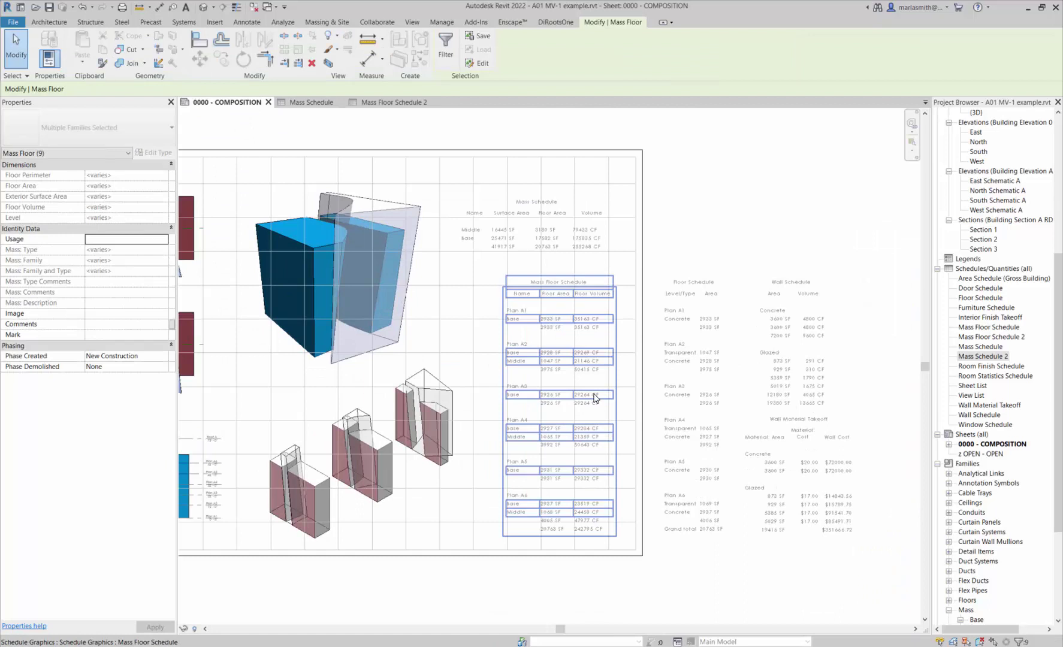
{"action": "double_click", "coordinate": [580, 356]}
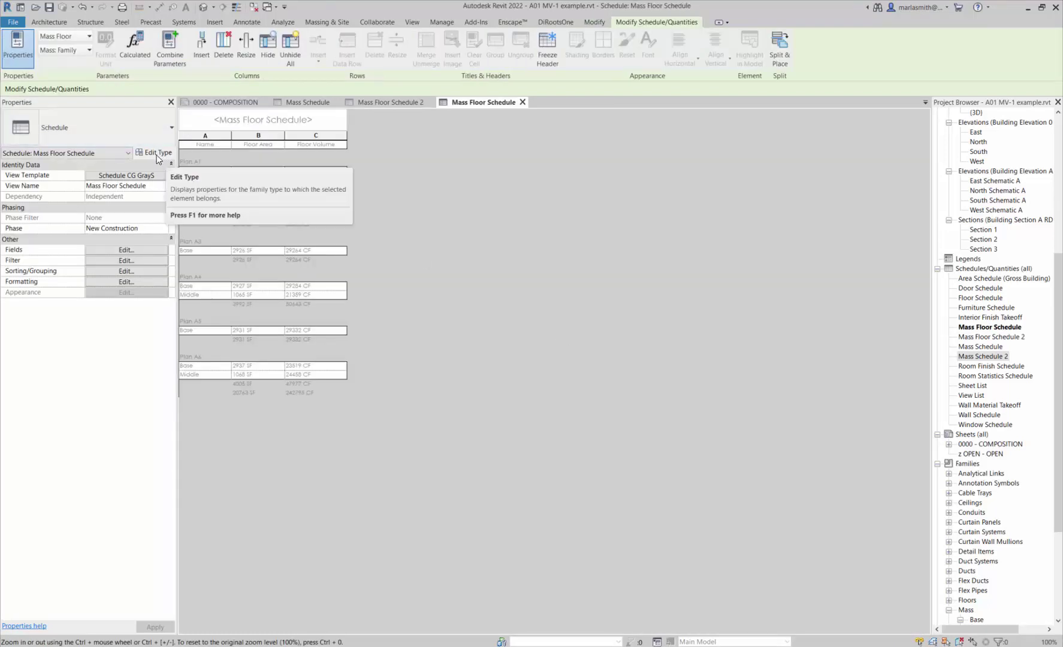
{"action": "left_click", "coordinate": [138, 250]}
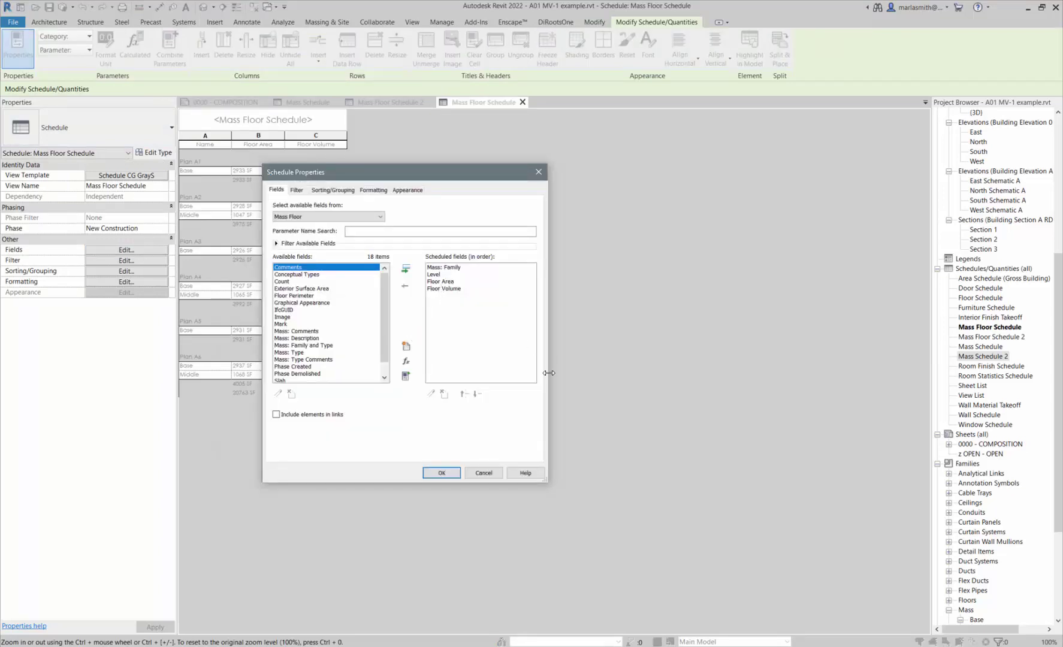
{"action": "left_click", "coordinate": [484, 473]}
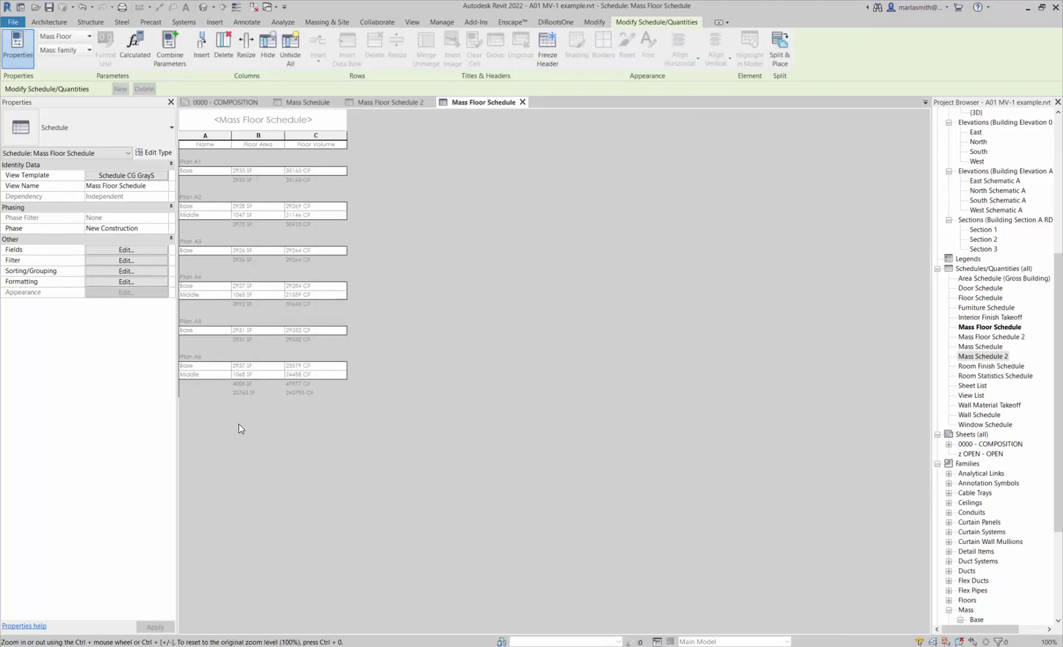
{"action": "left_click", "coordinate": [522, 101]}
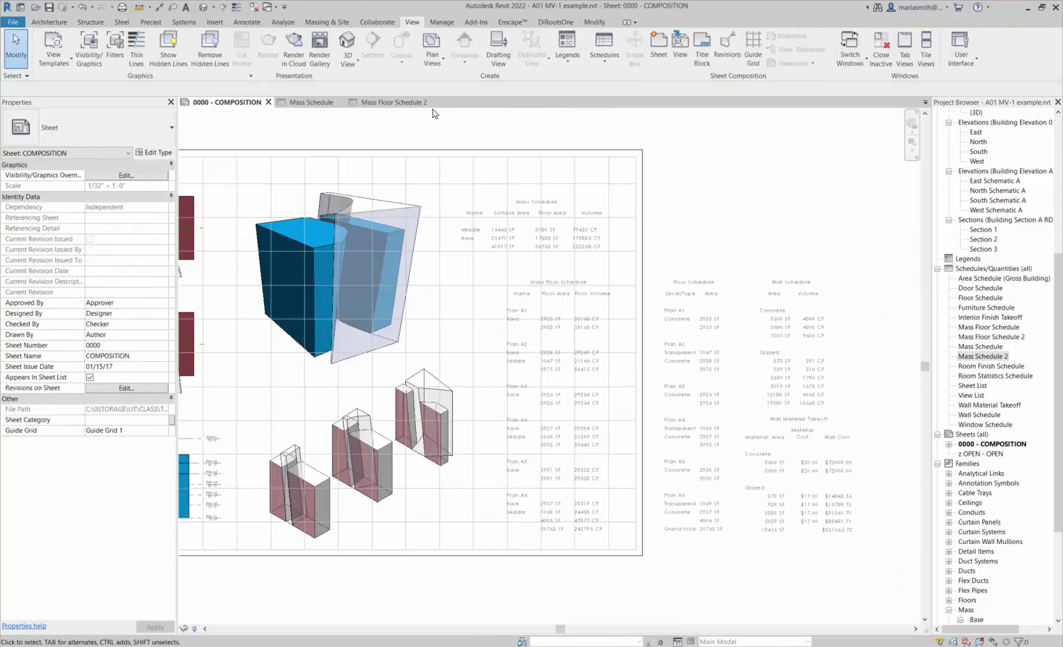